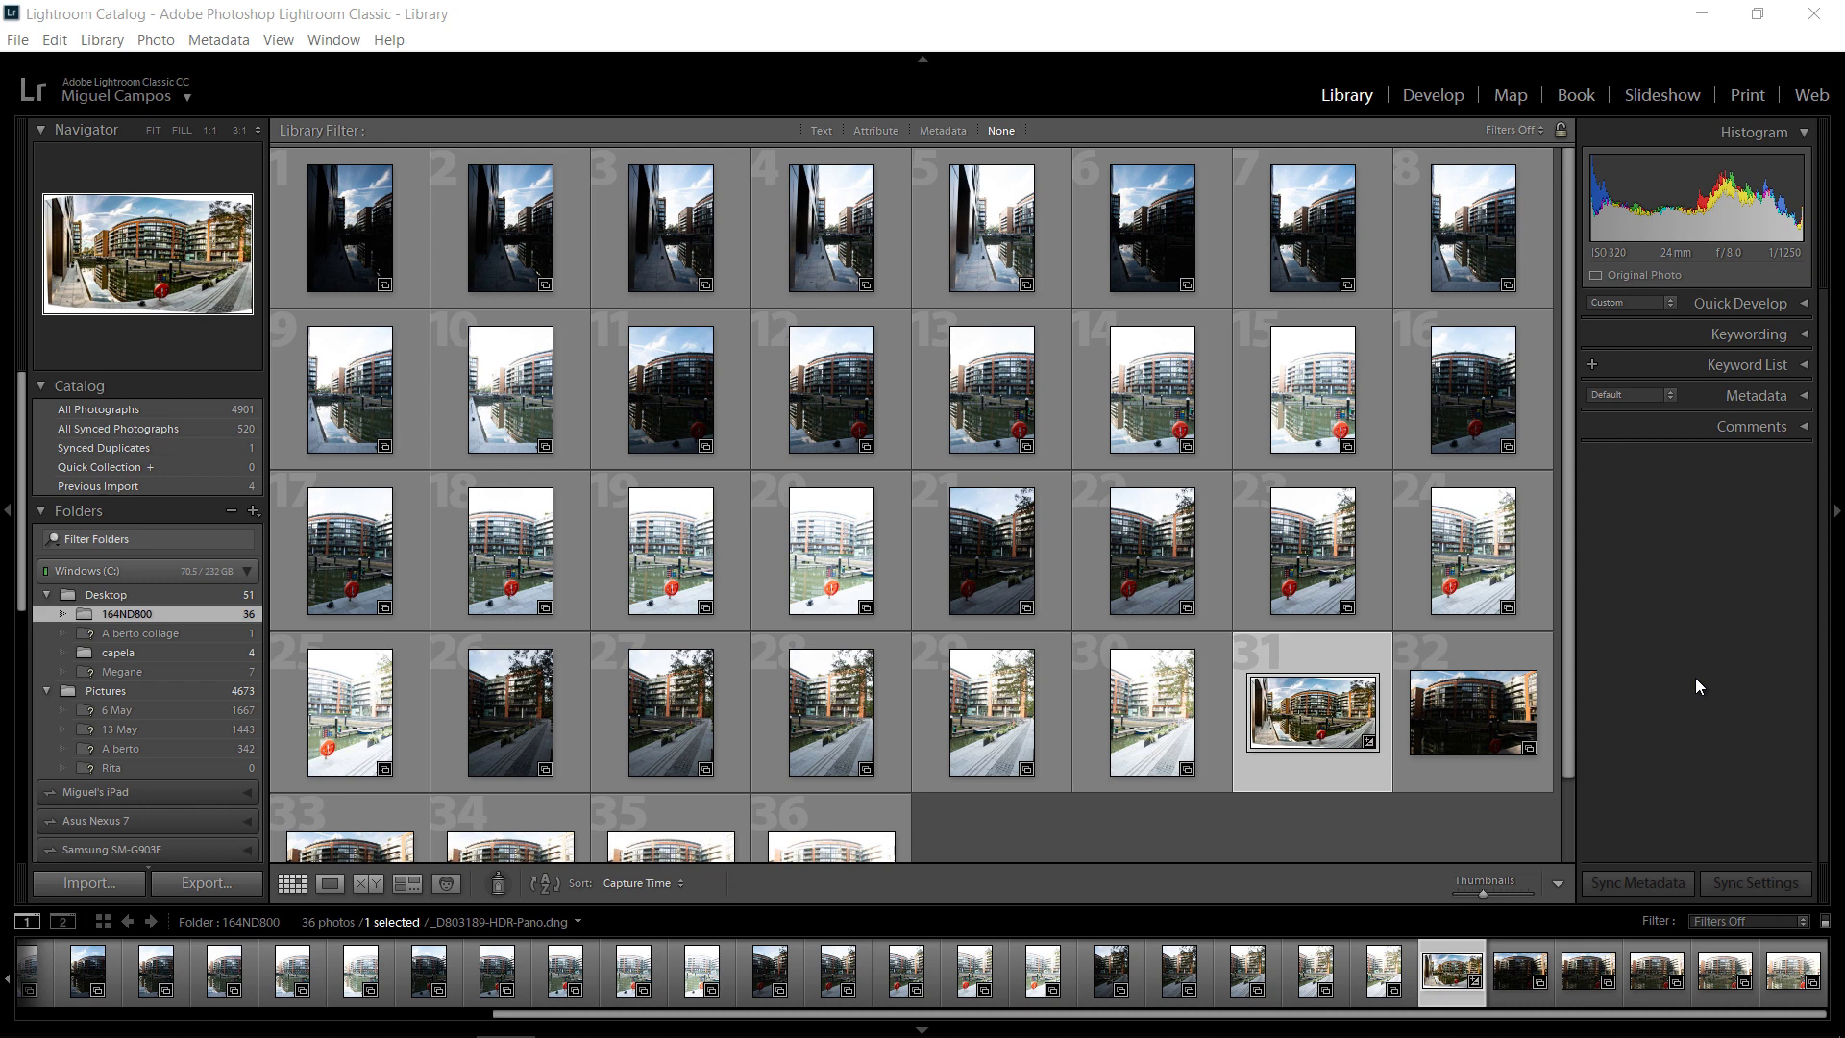
# Step: Look through the first set of bracketed exposures, photos 1 to 5, one by one
pyautogui.click(365, 226)
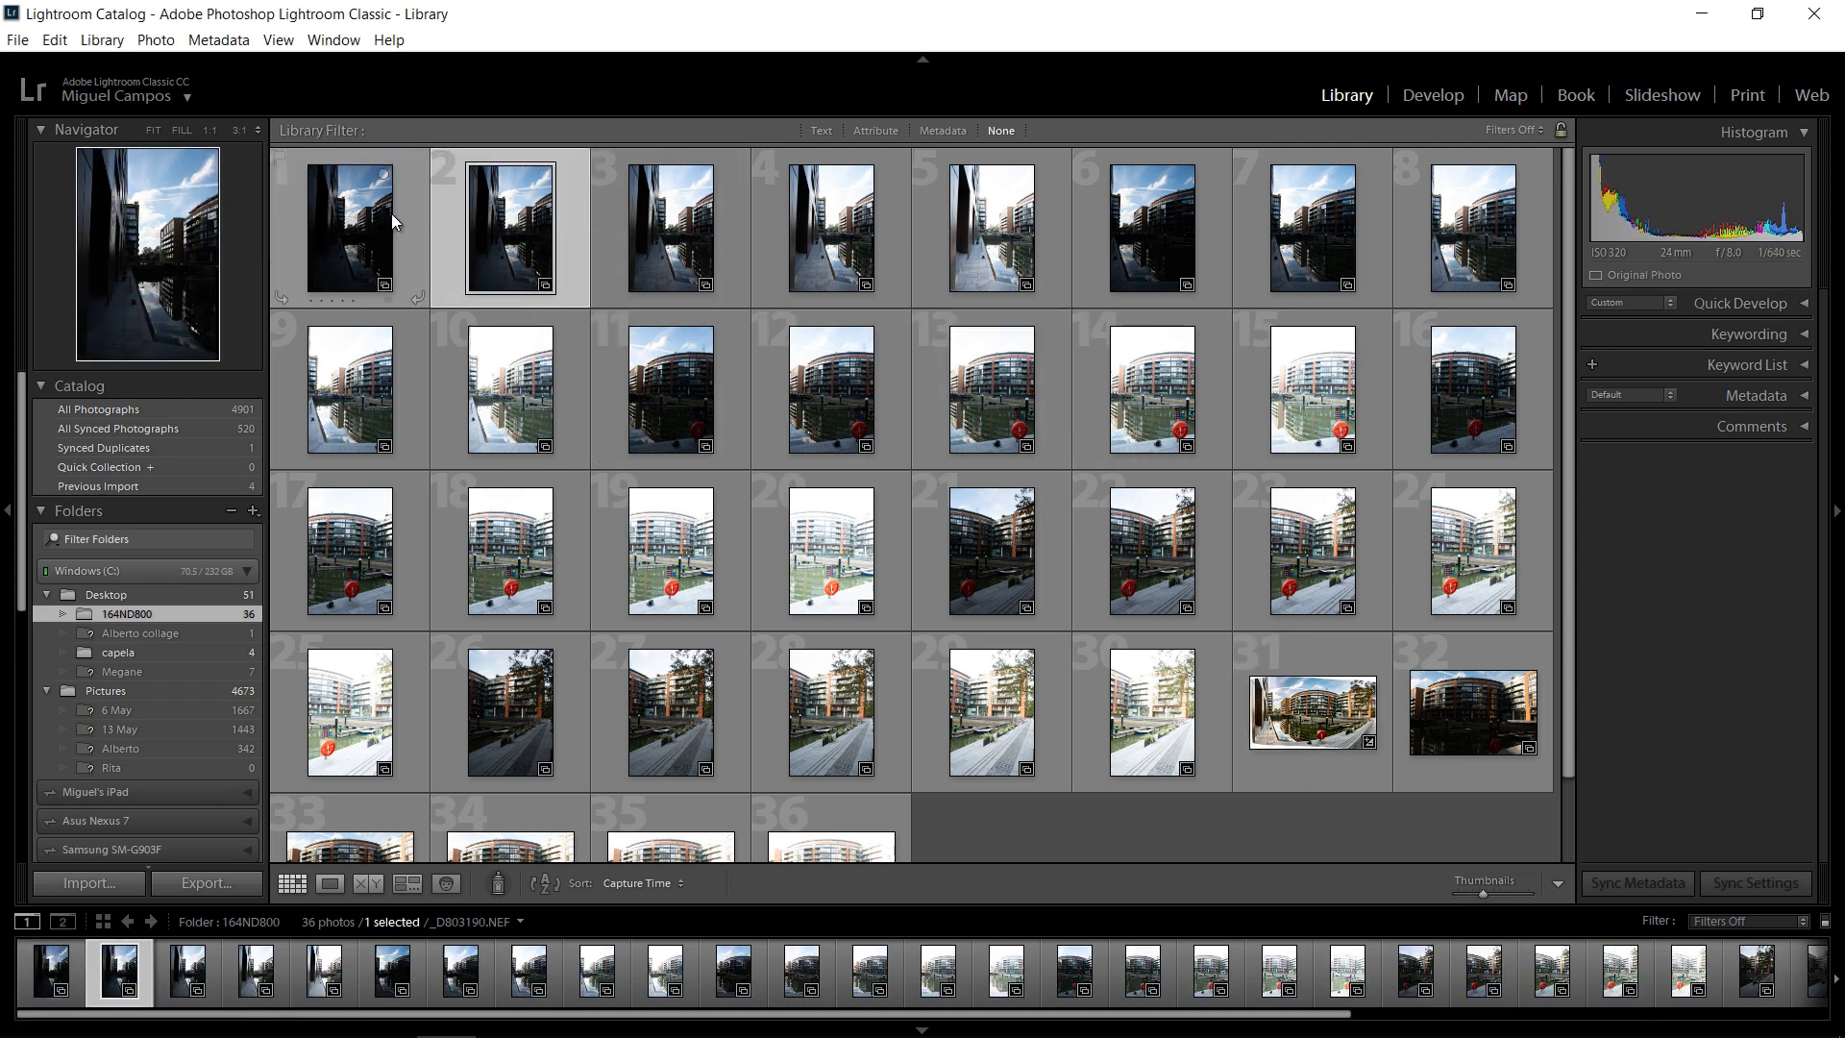
pyautogui.click(538, 233)
pyautogui.click(673, 241)
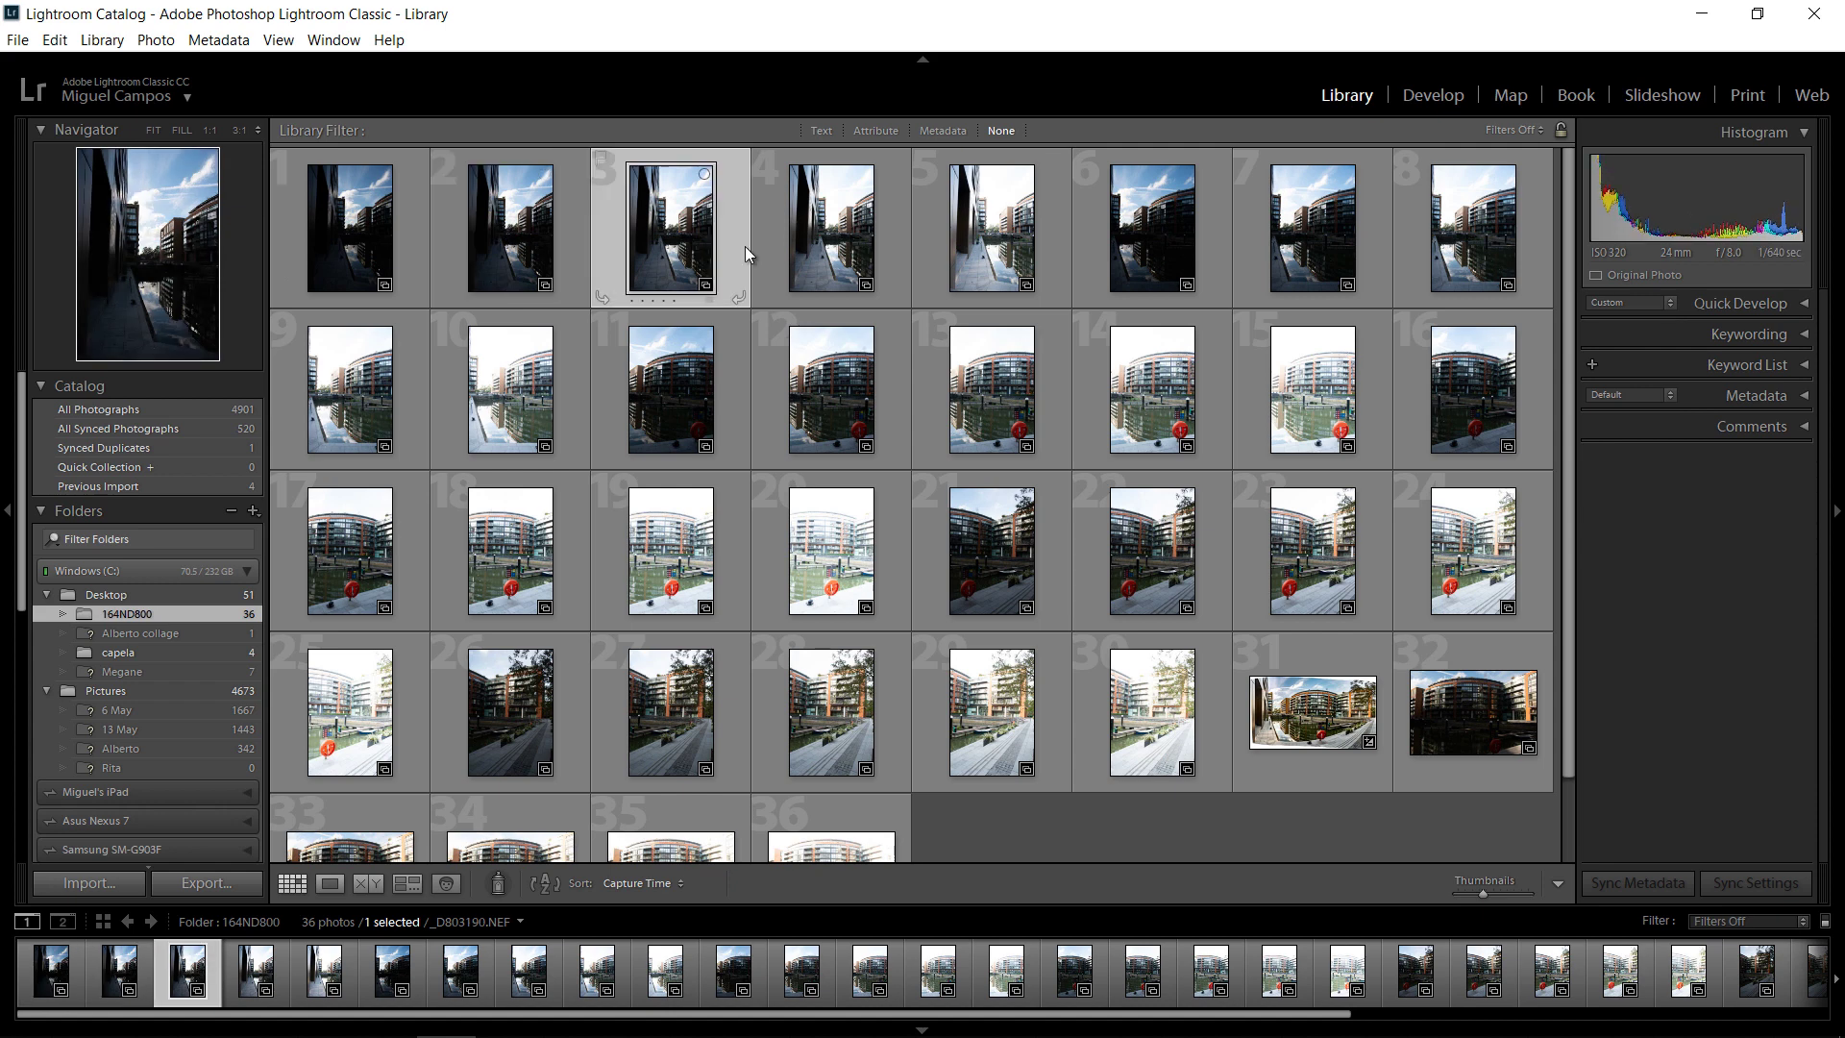
pyautogui.click(879, 246)
pyautogui.click(1007, 250)
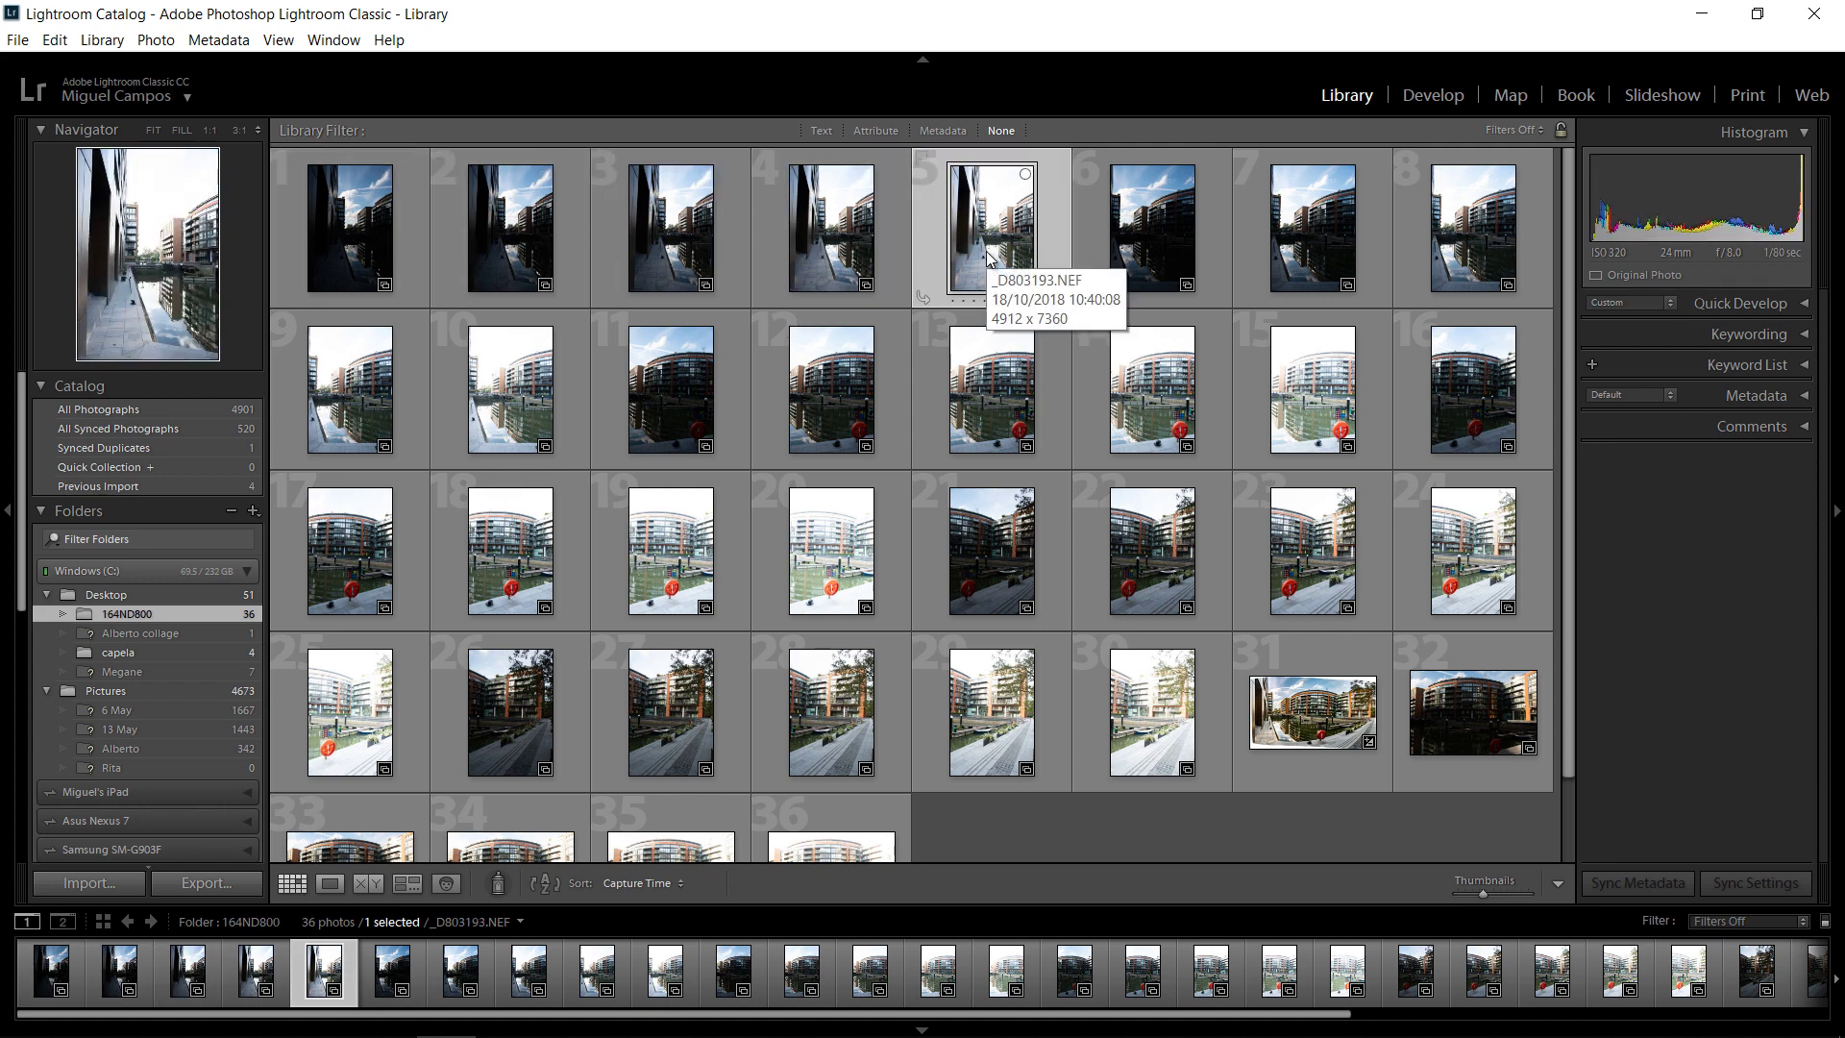
# Step: Try to merge photos 1 to 30 into an HDR panorama
pyautogui.click(383, 222)
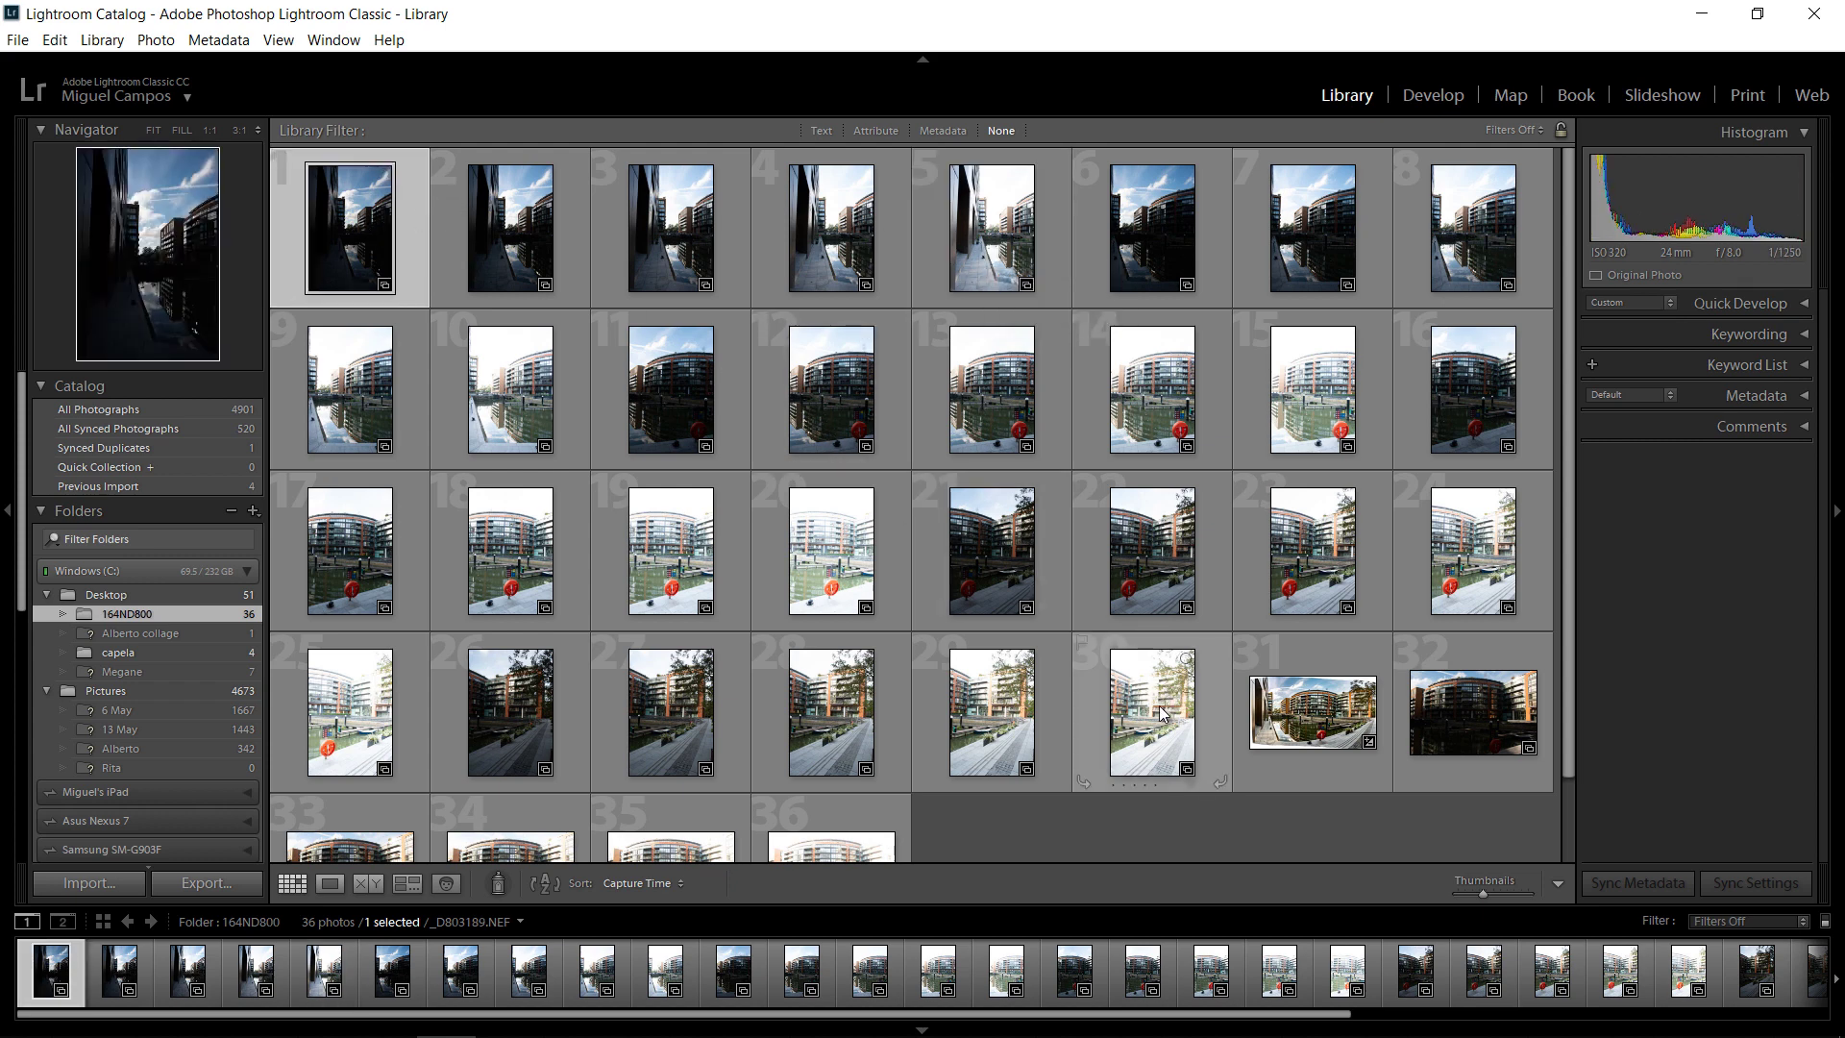
pyautogui.keyDown('shift'); pyautogui.click(1161, 652); pyautogui.keyUp('shift')
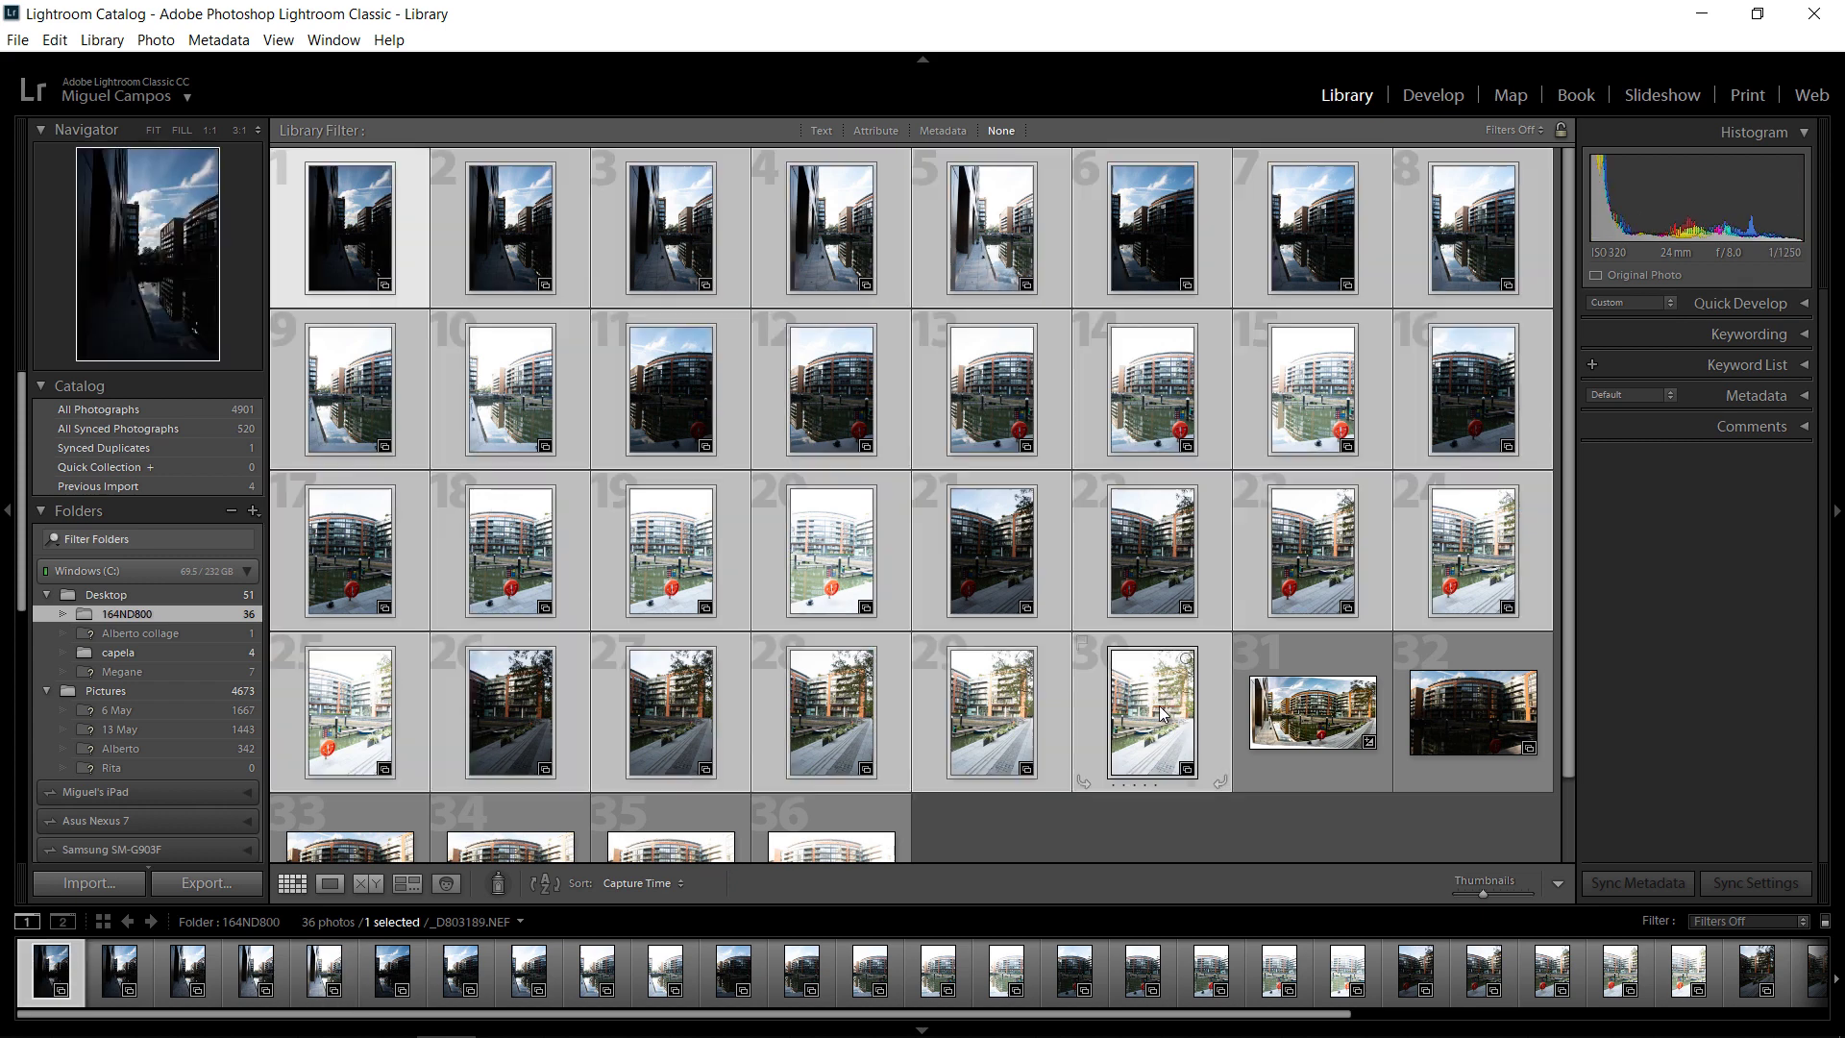
pyautogui.rightClick(977, 420)
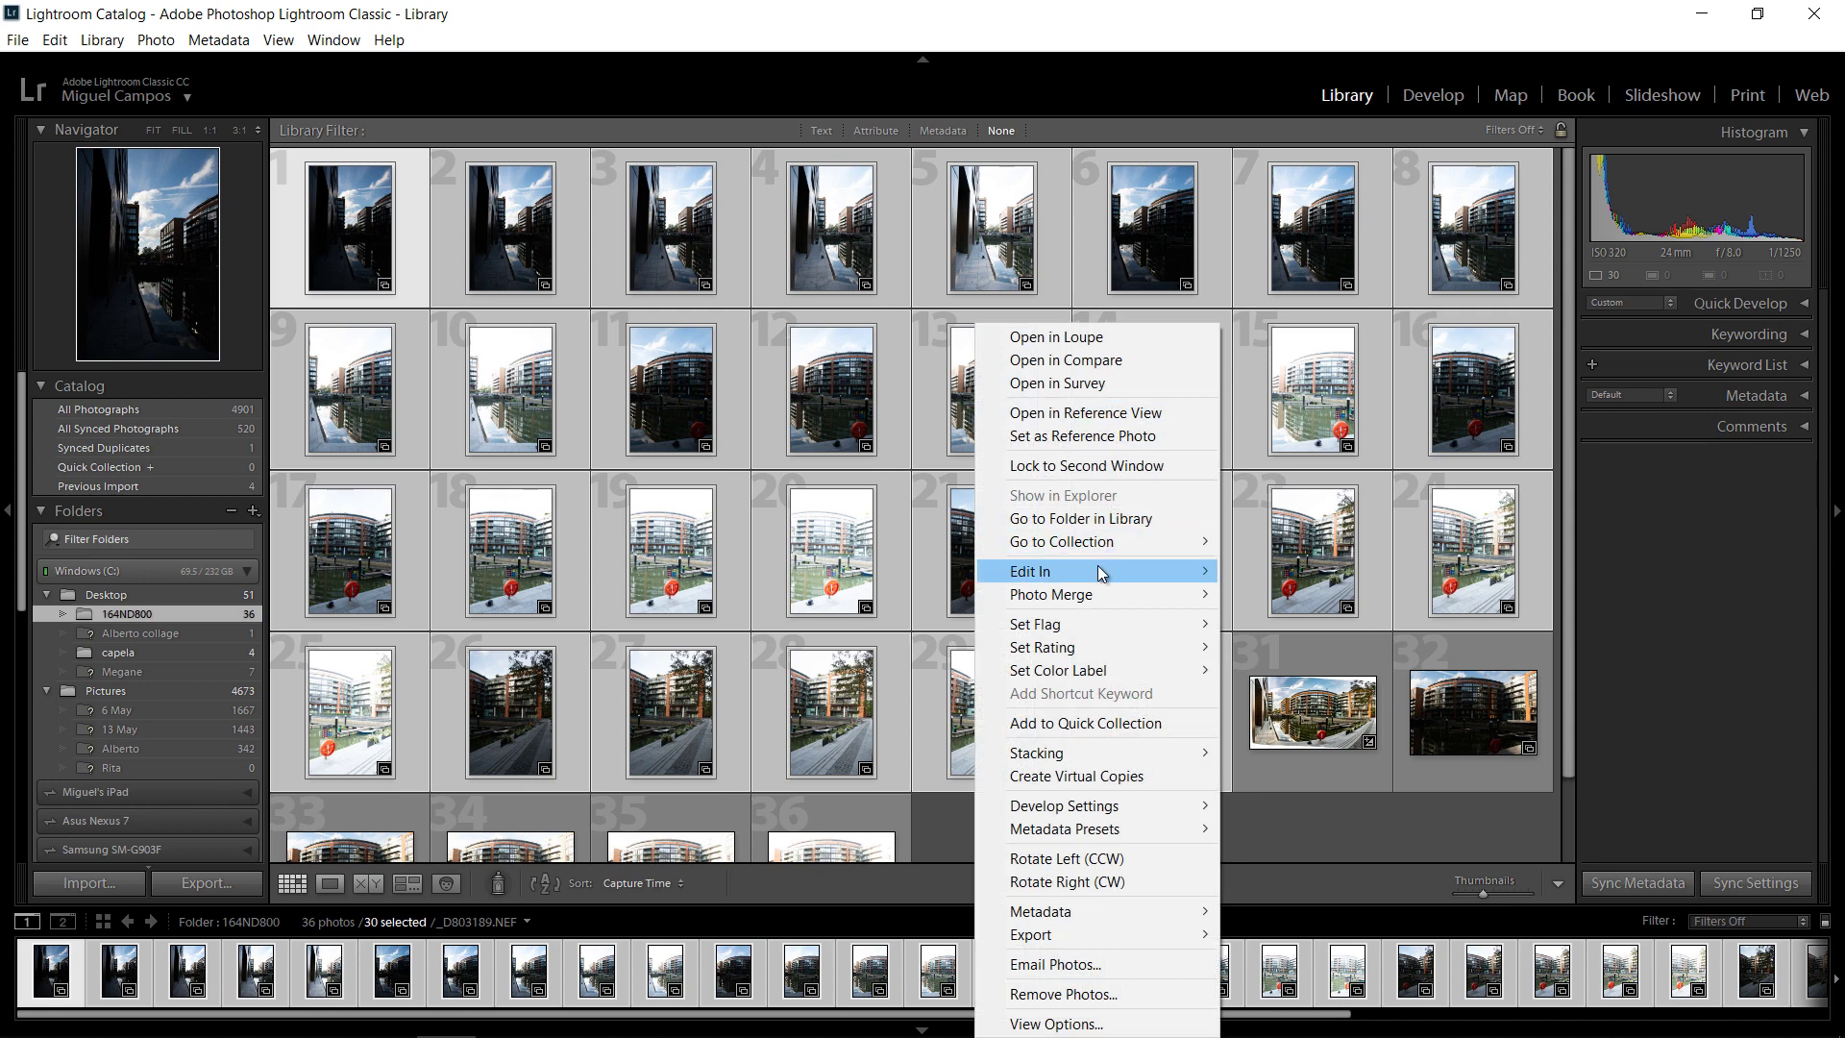
pyautogui.moveTo(1121, 592)
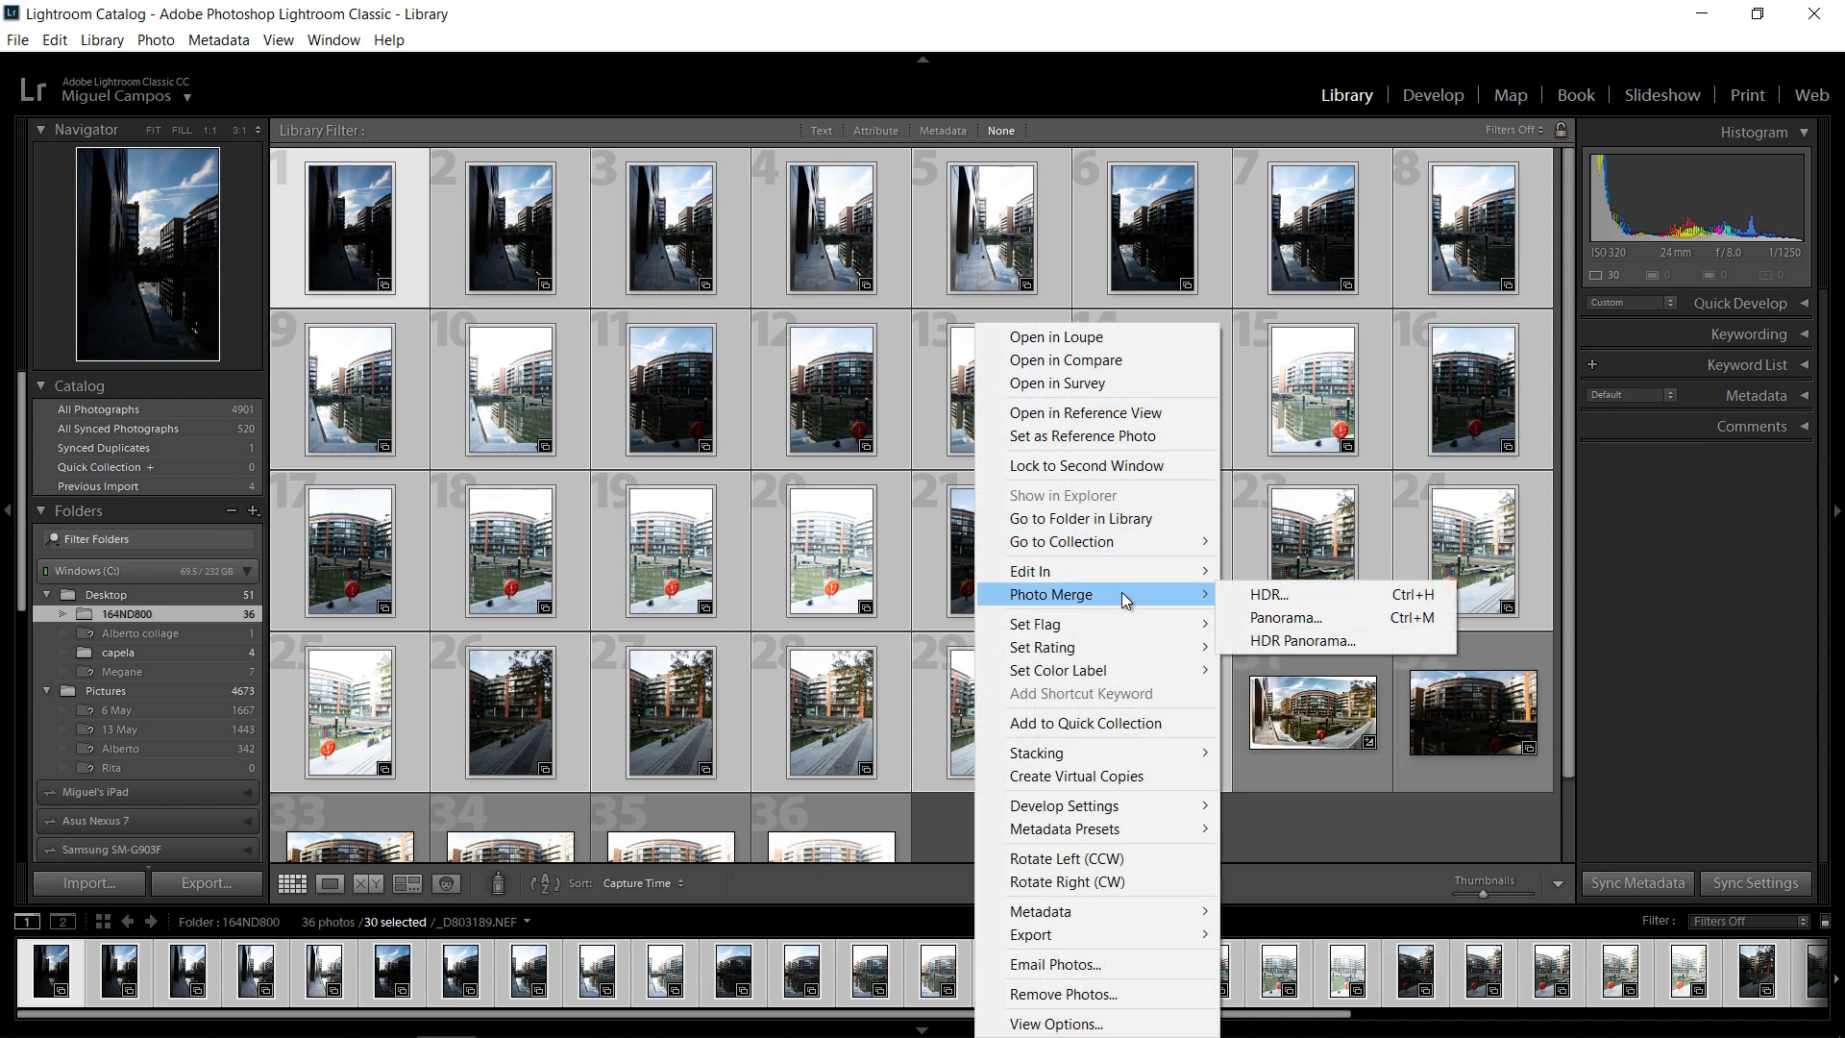
pyautogui.click(1254, 643)
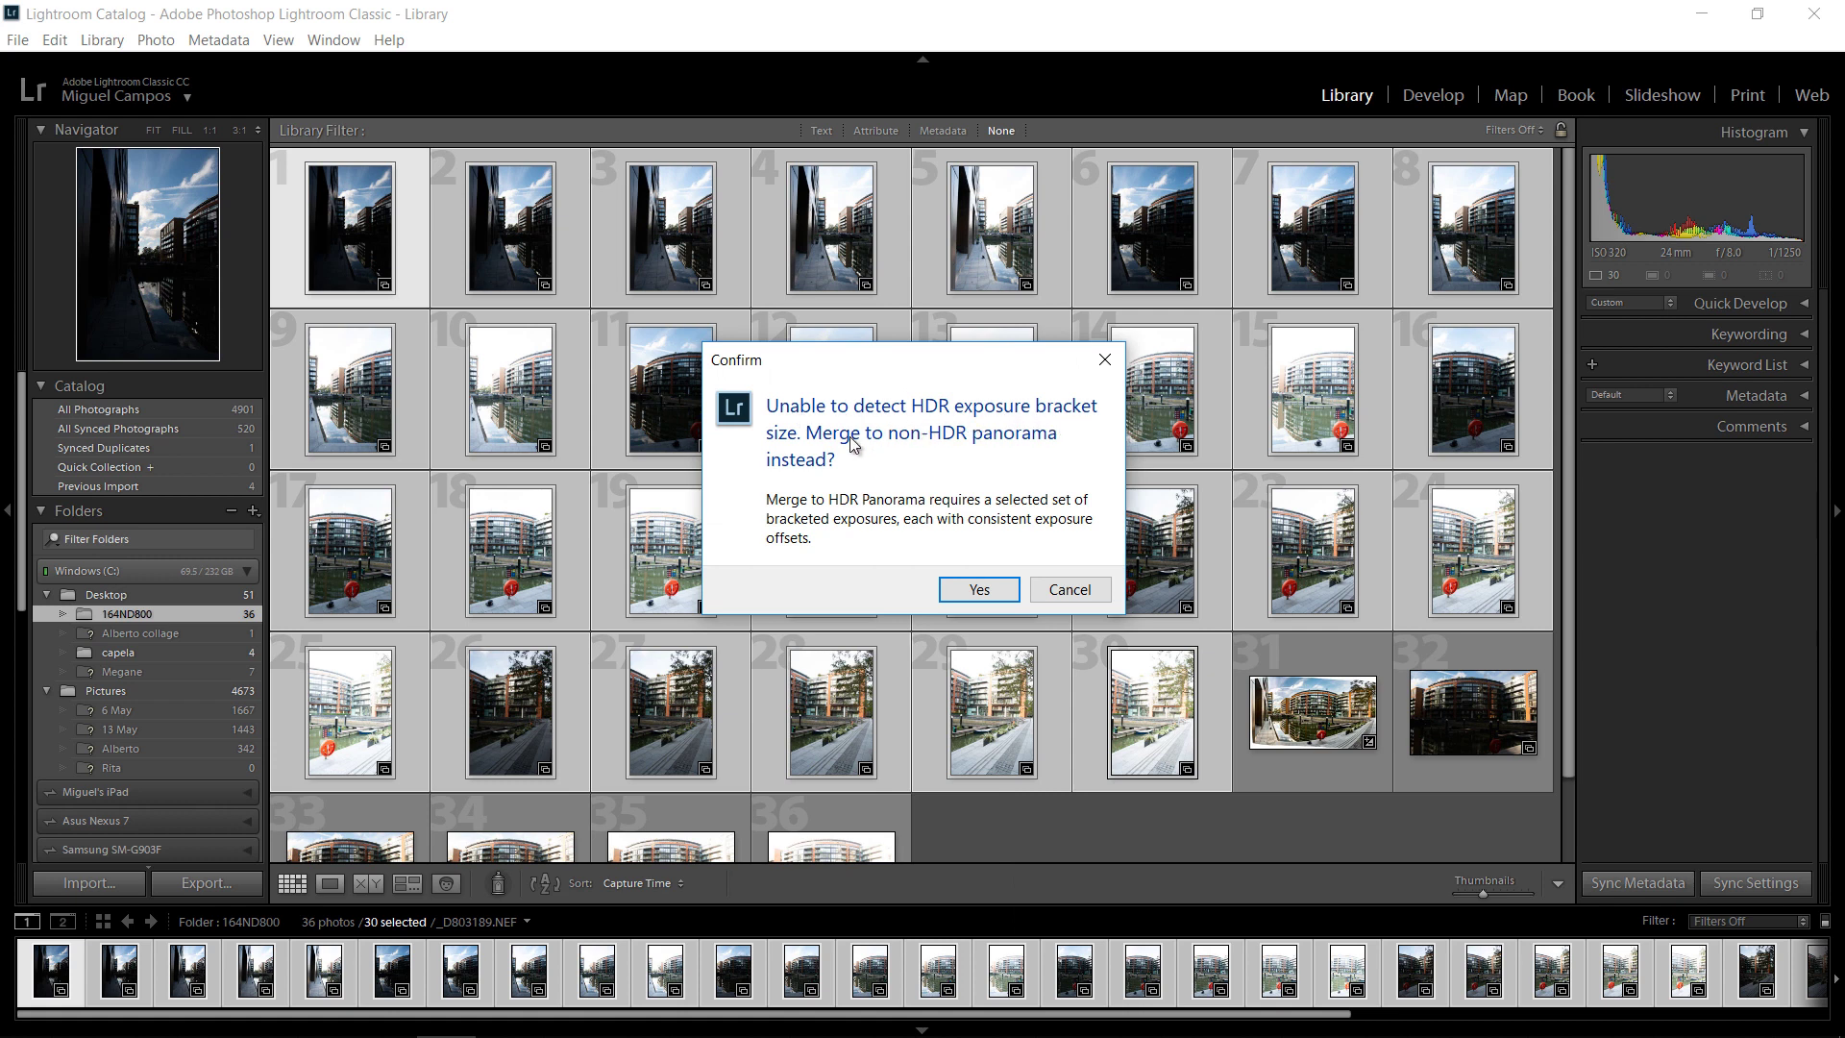
pyautogui.click(1076, 588)
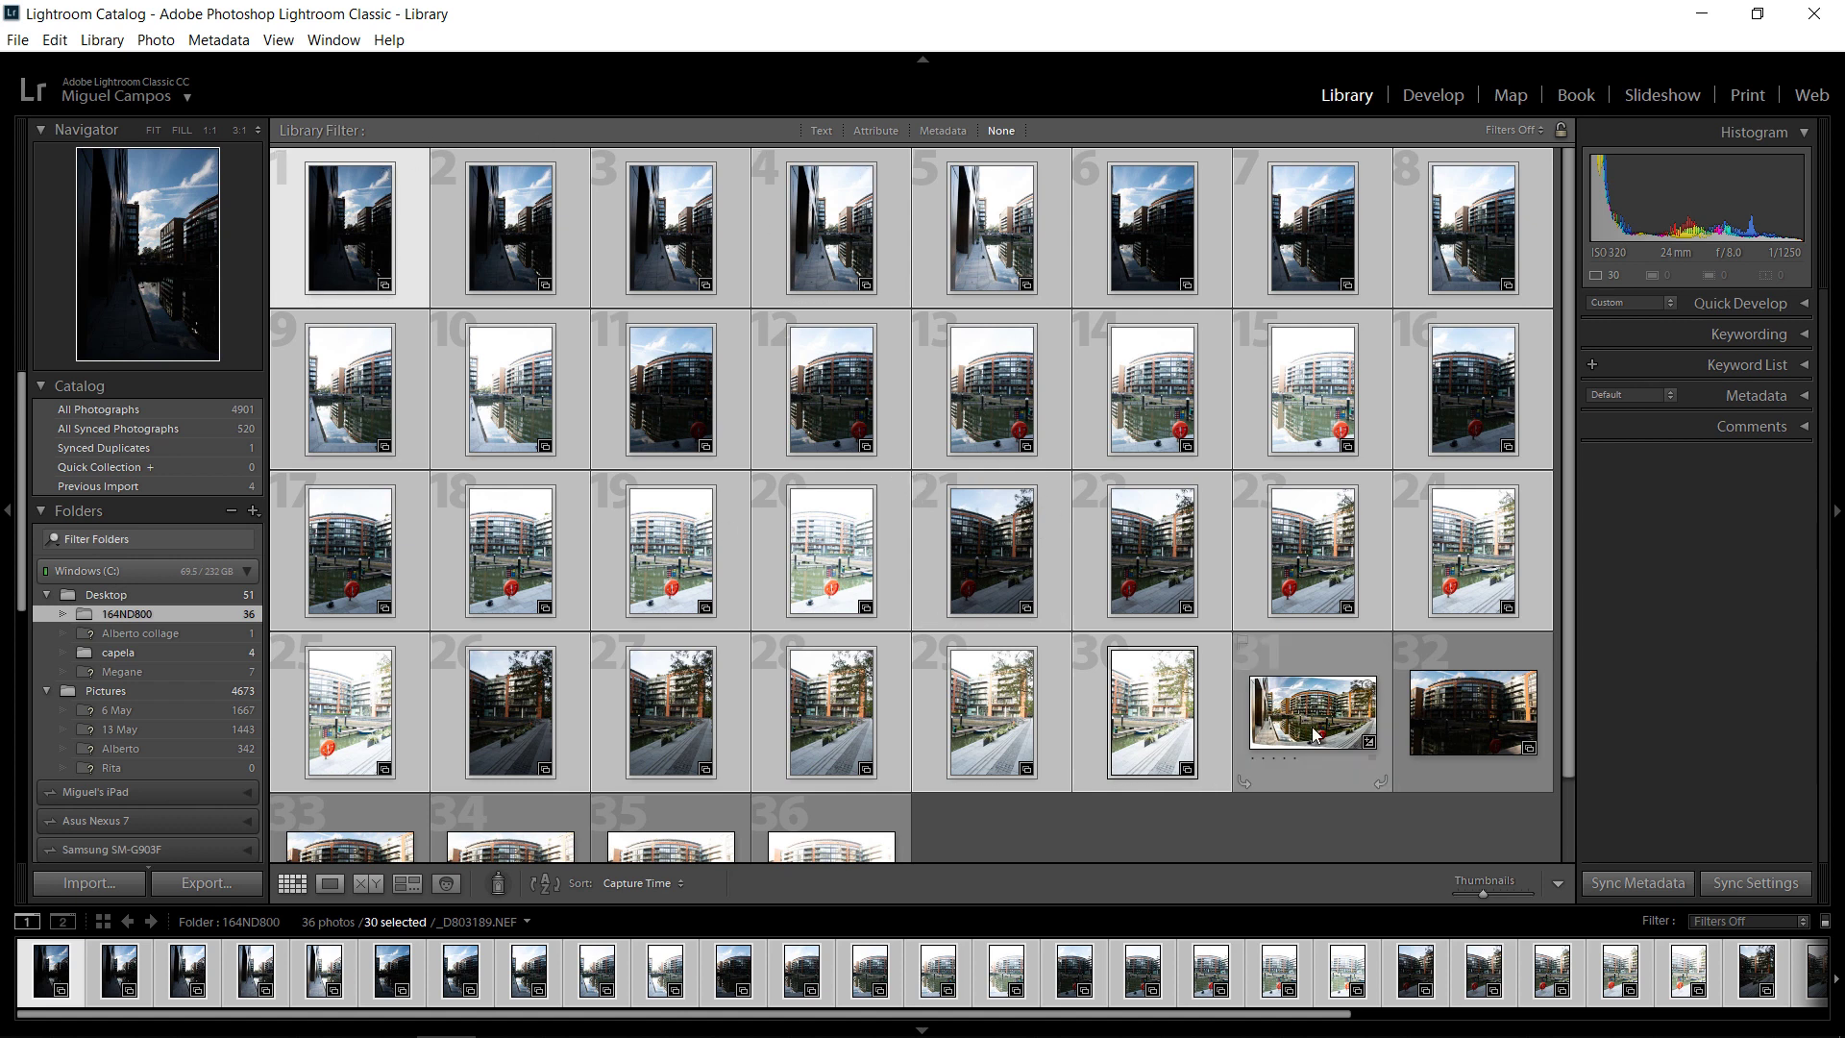
# Step: Select three exposures from each of the first three bracket sets: photos 1, 3, 5, 6, 8, 10, 11, 13 and 15
pyautogui.click(1457, 729)
pyautogui.click(347, 249)
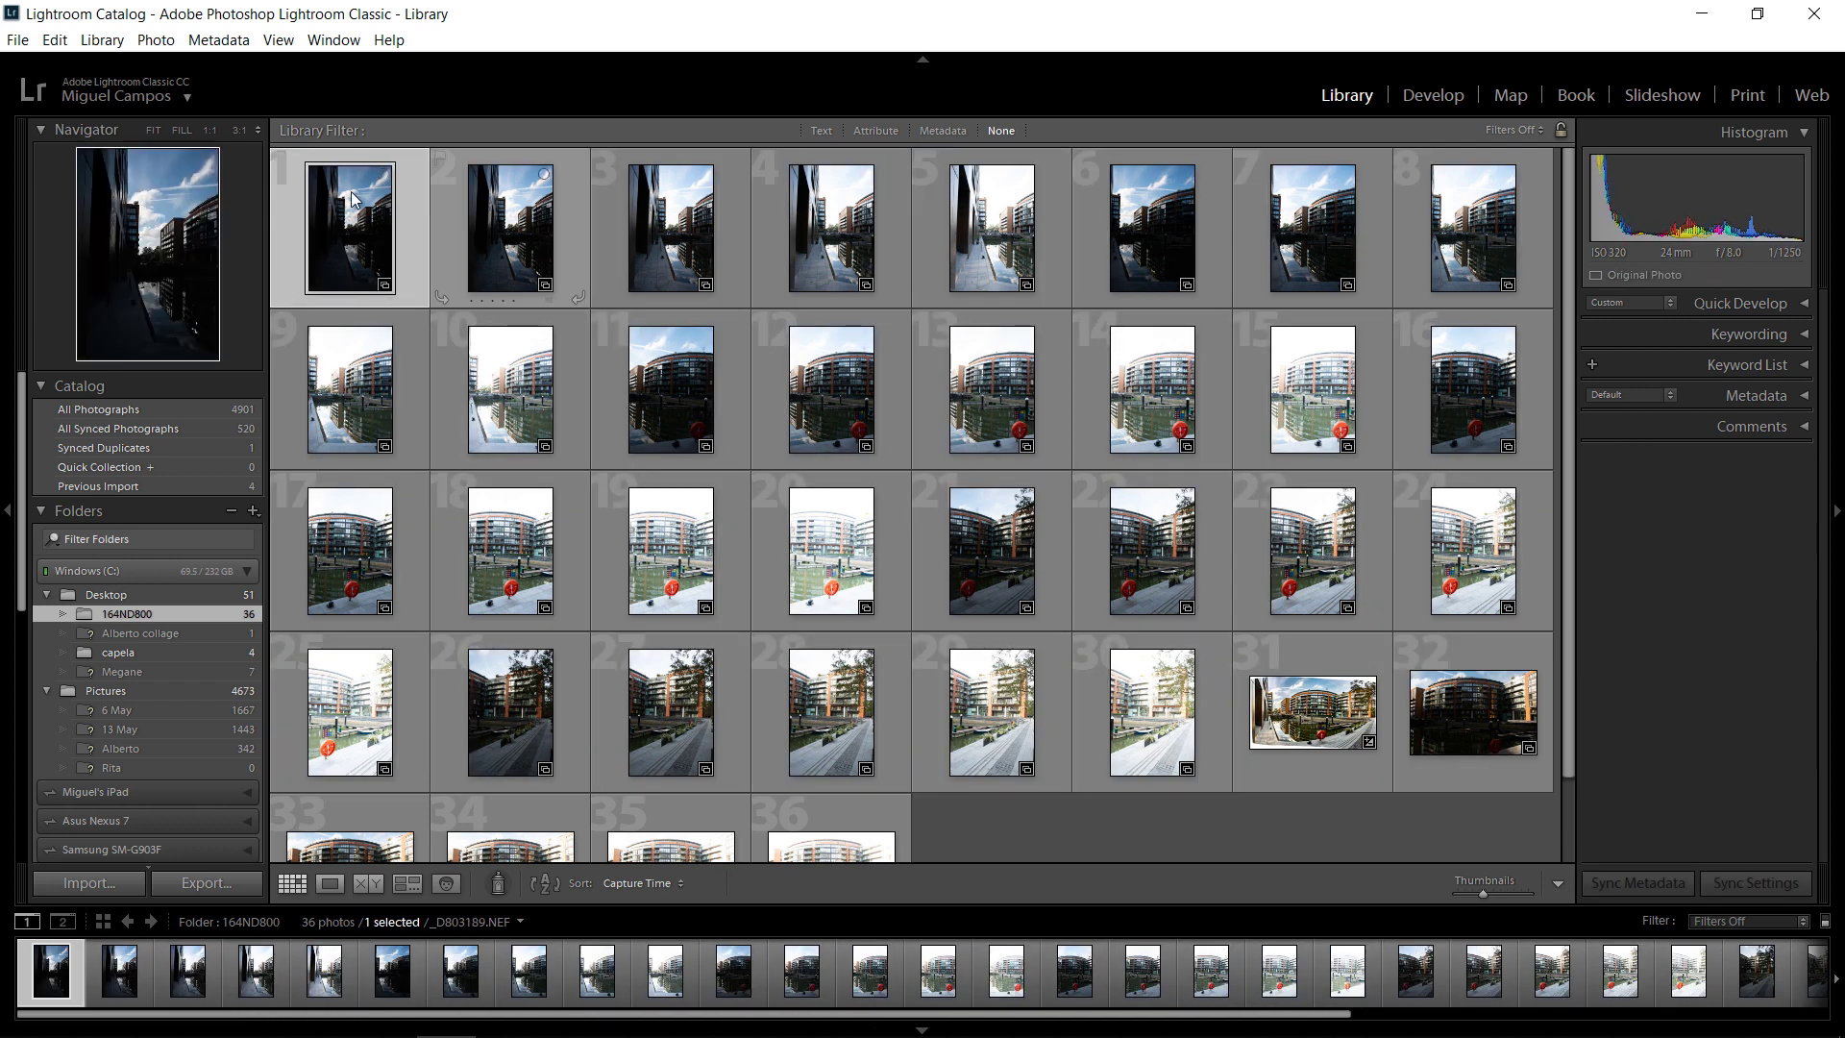
pyautogui.keyDown('ctrl'); pyautogui.click(678, 241); pyautogui.keyUp('ctrl')
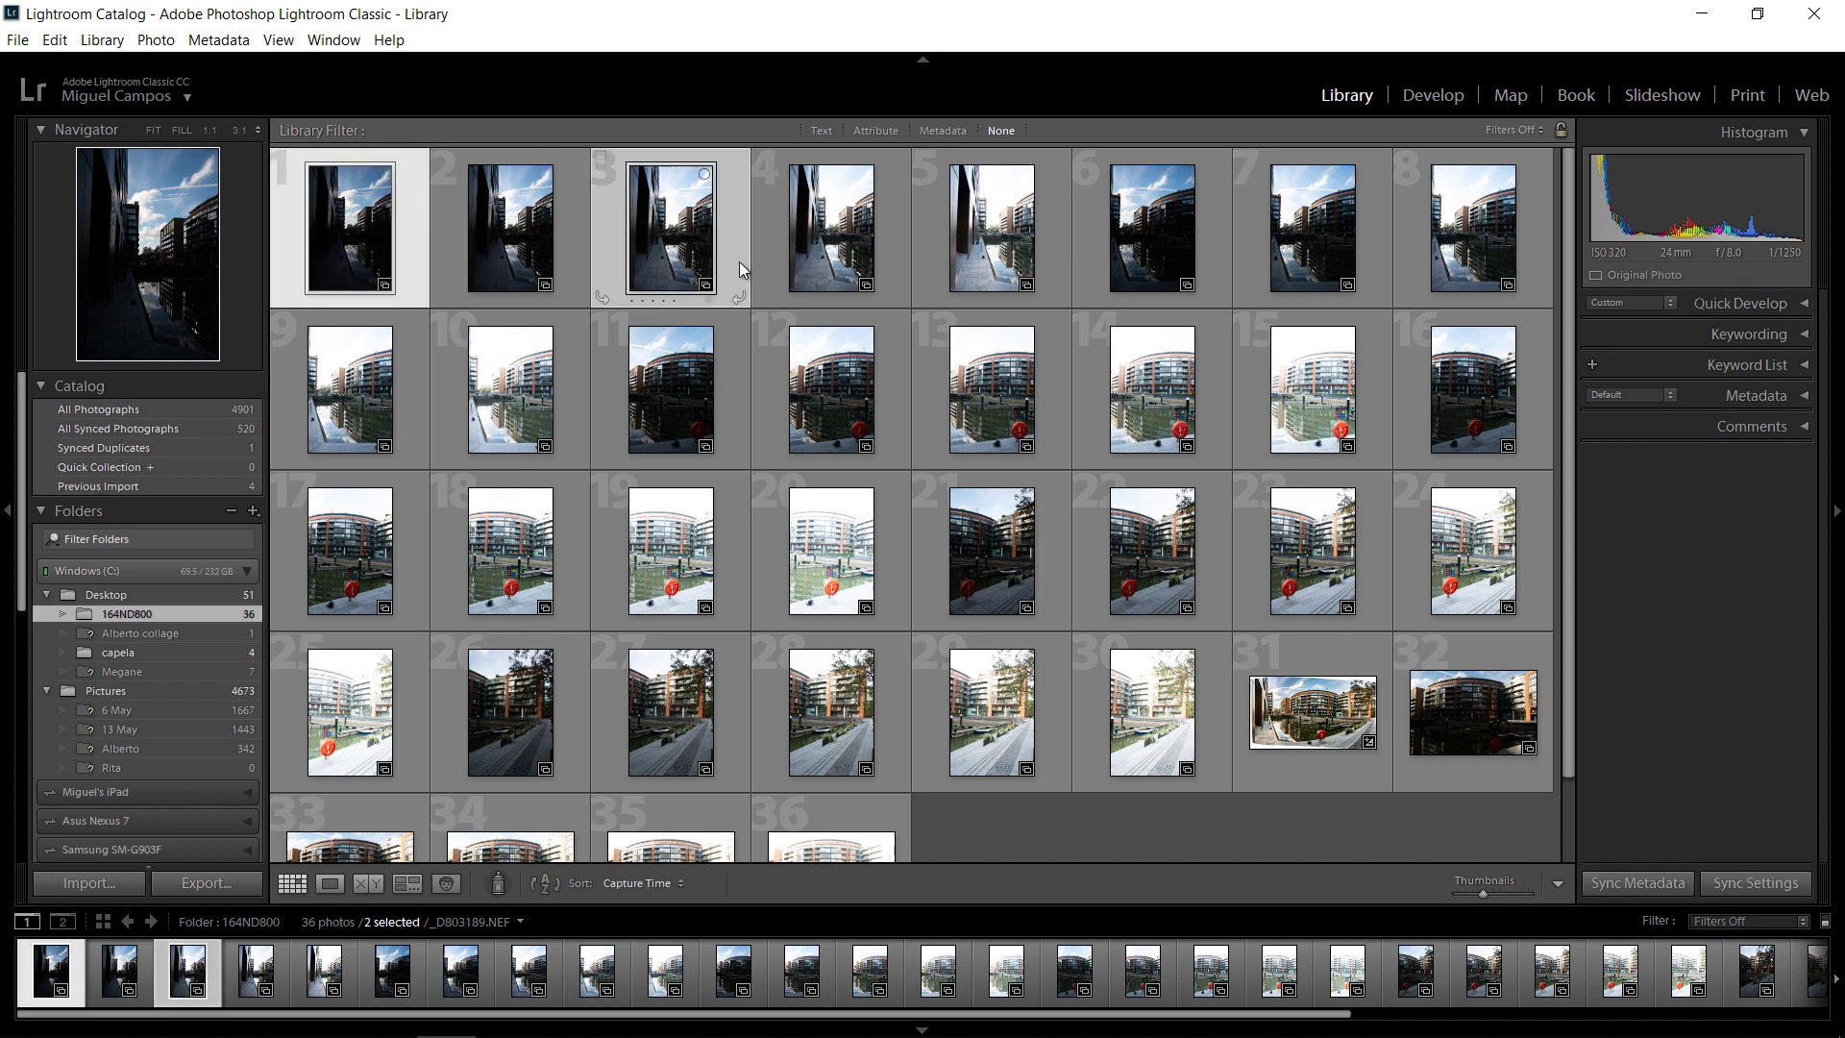
pyautogui.keyDown('ctrl'); pyautogui.click(987, 238); pyautogui.keyUp('ctrl')
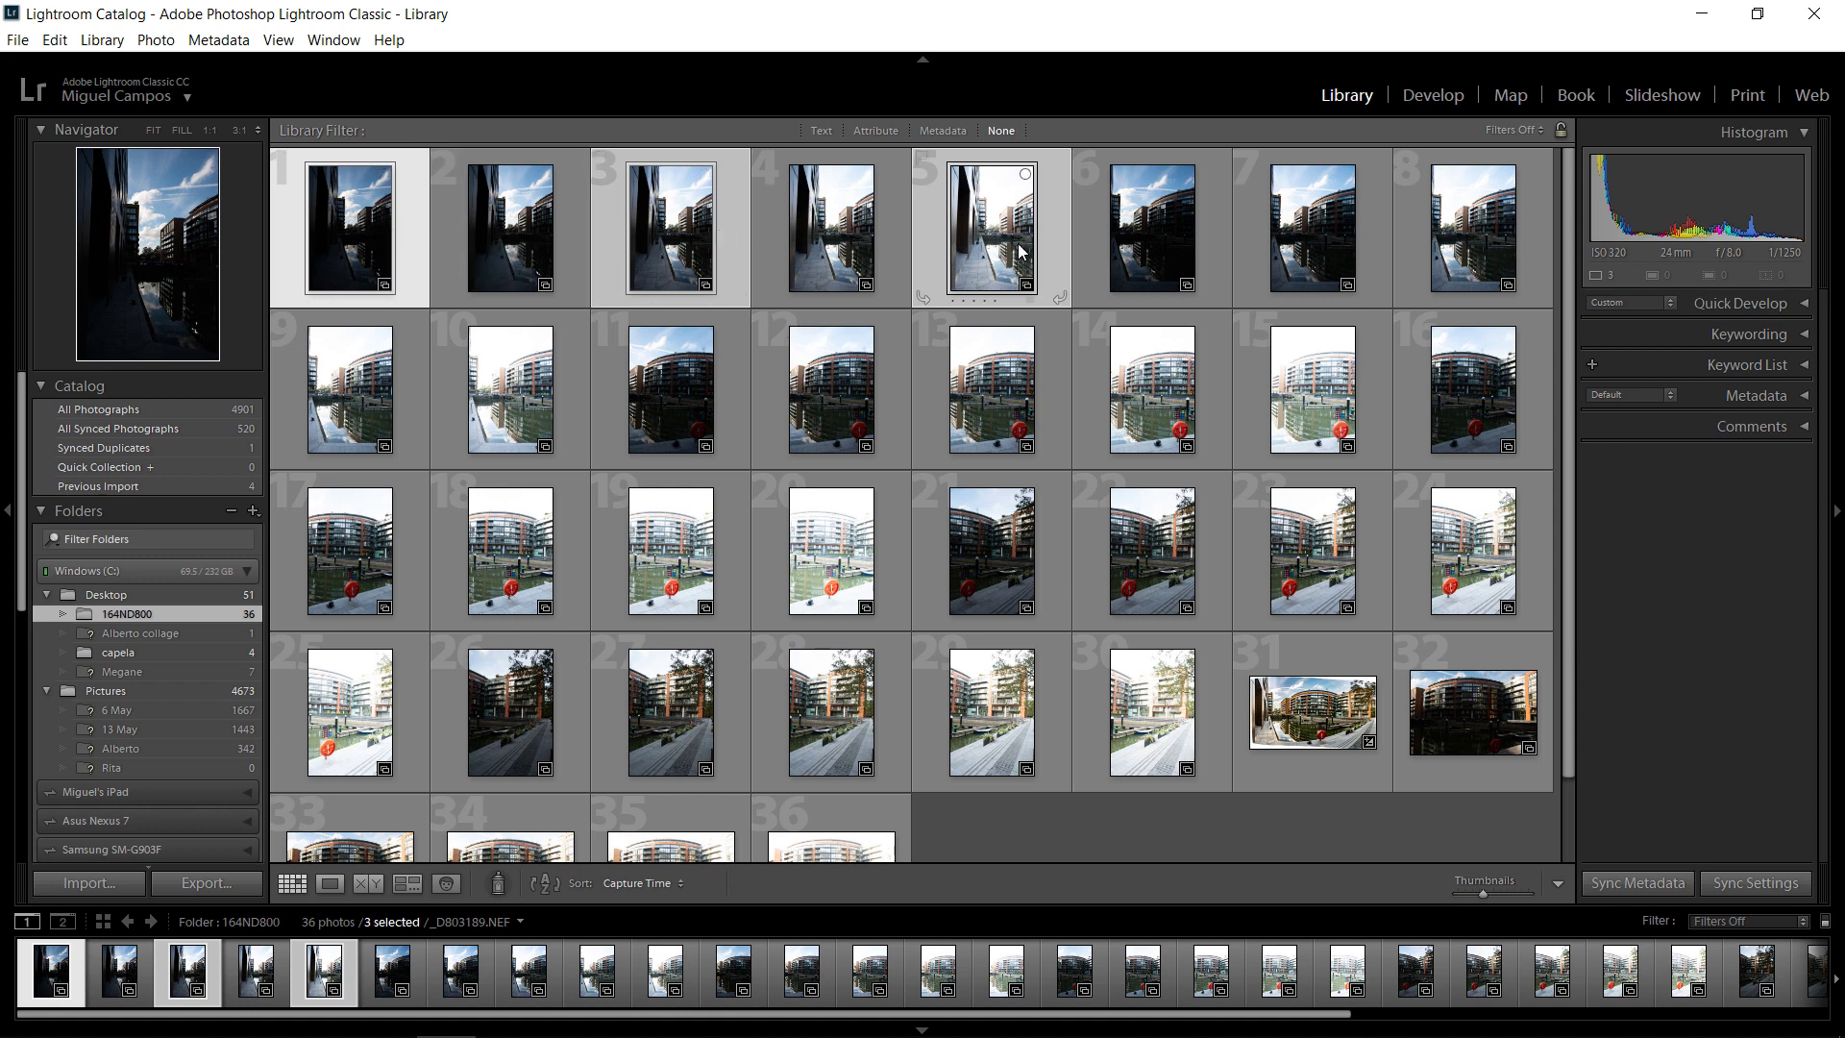
pyautogui.keyDown('ctrl'); pyautogui.click(1161, 223); pyautogui.keyUp('ctrl')
pyautogui.keyDown('ctrl'); pyautogui.click(1470, 240); pyautogui.keyUp('ctrl')
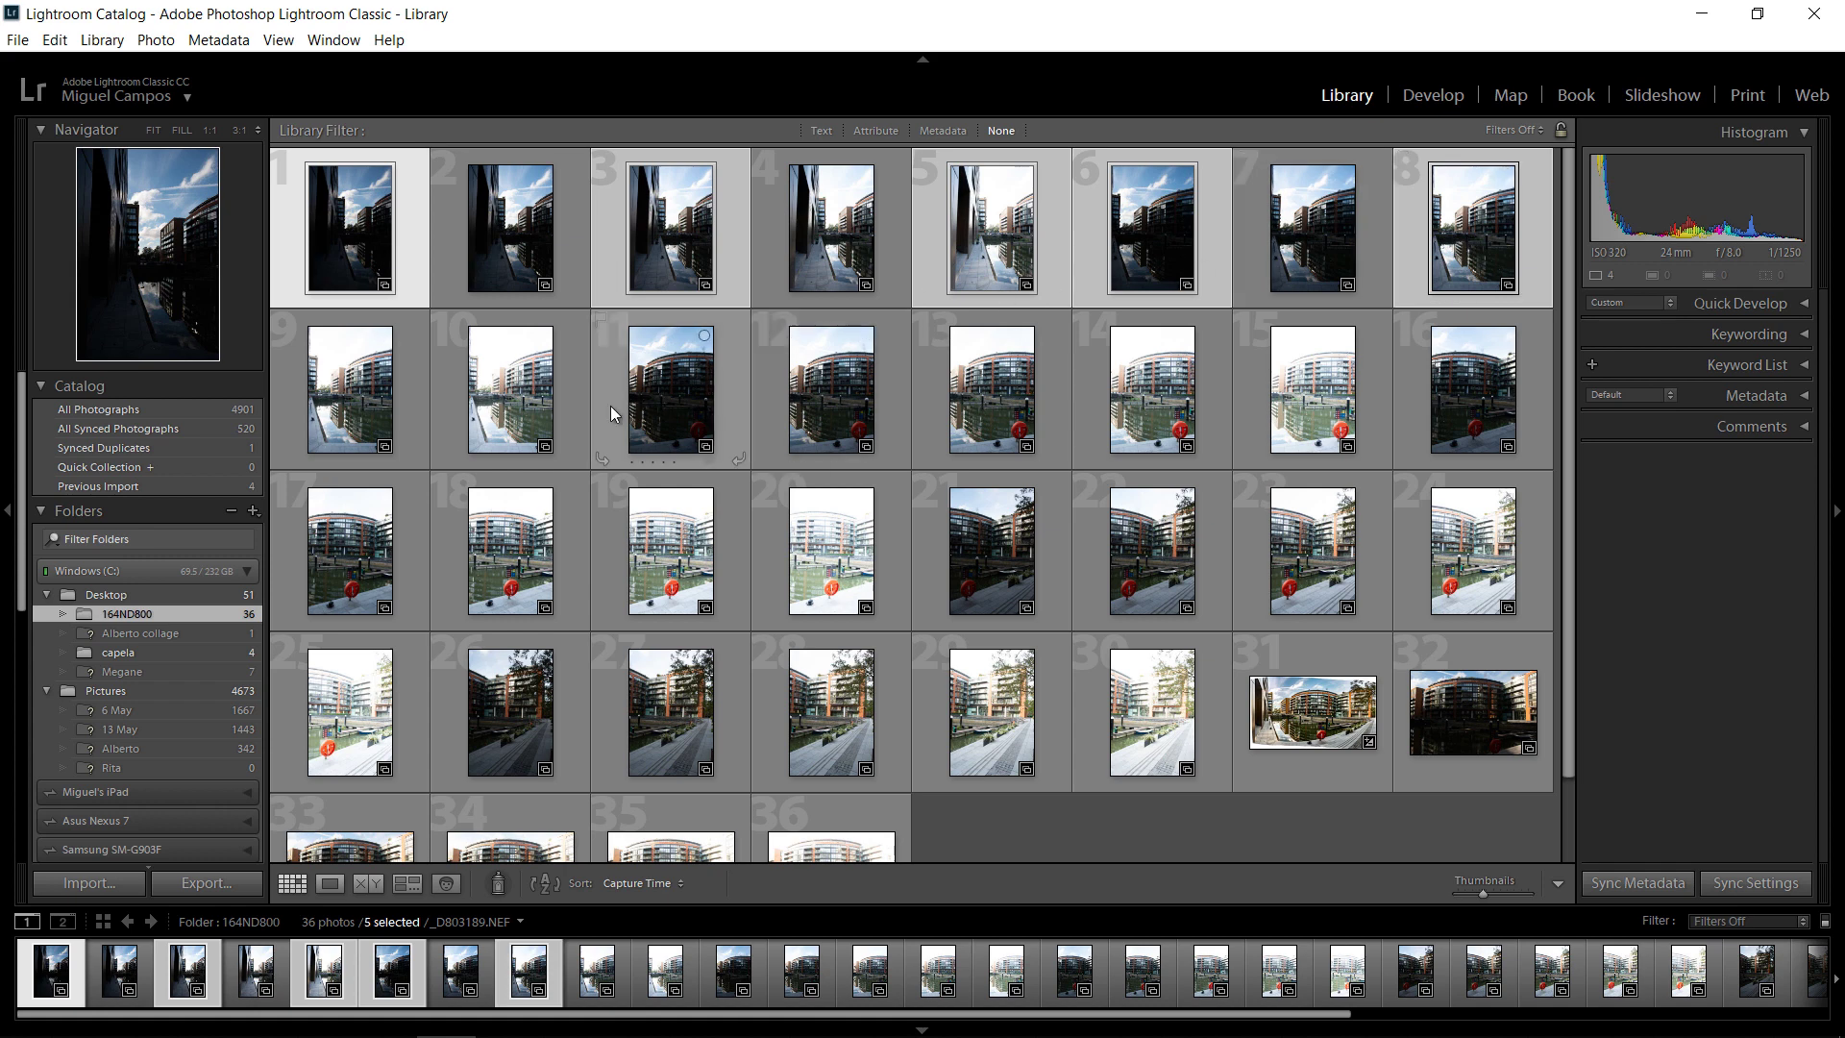
pyautogui.keyDown('ctrl'); pyautogui.click(538, 404); pyautogui.keyUp('ctrl')
pyautogui.keyDown('ctrl'); pyautogui.click(684, 389); pyautogui.keyUp('ctrl')
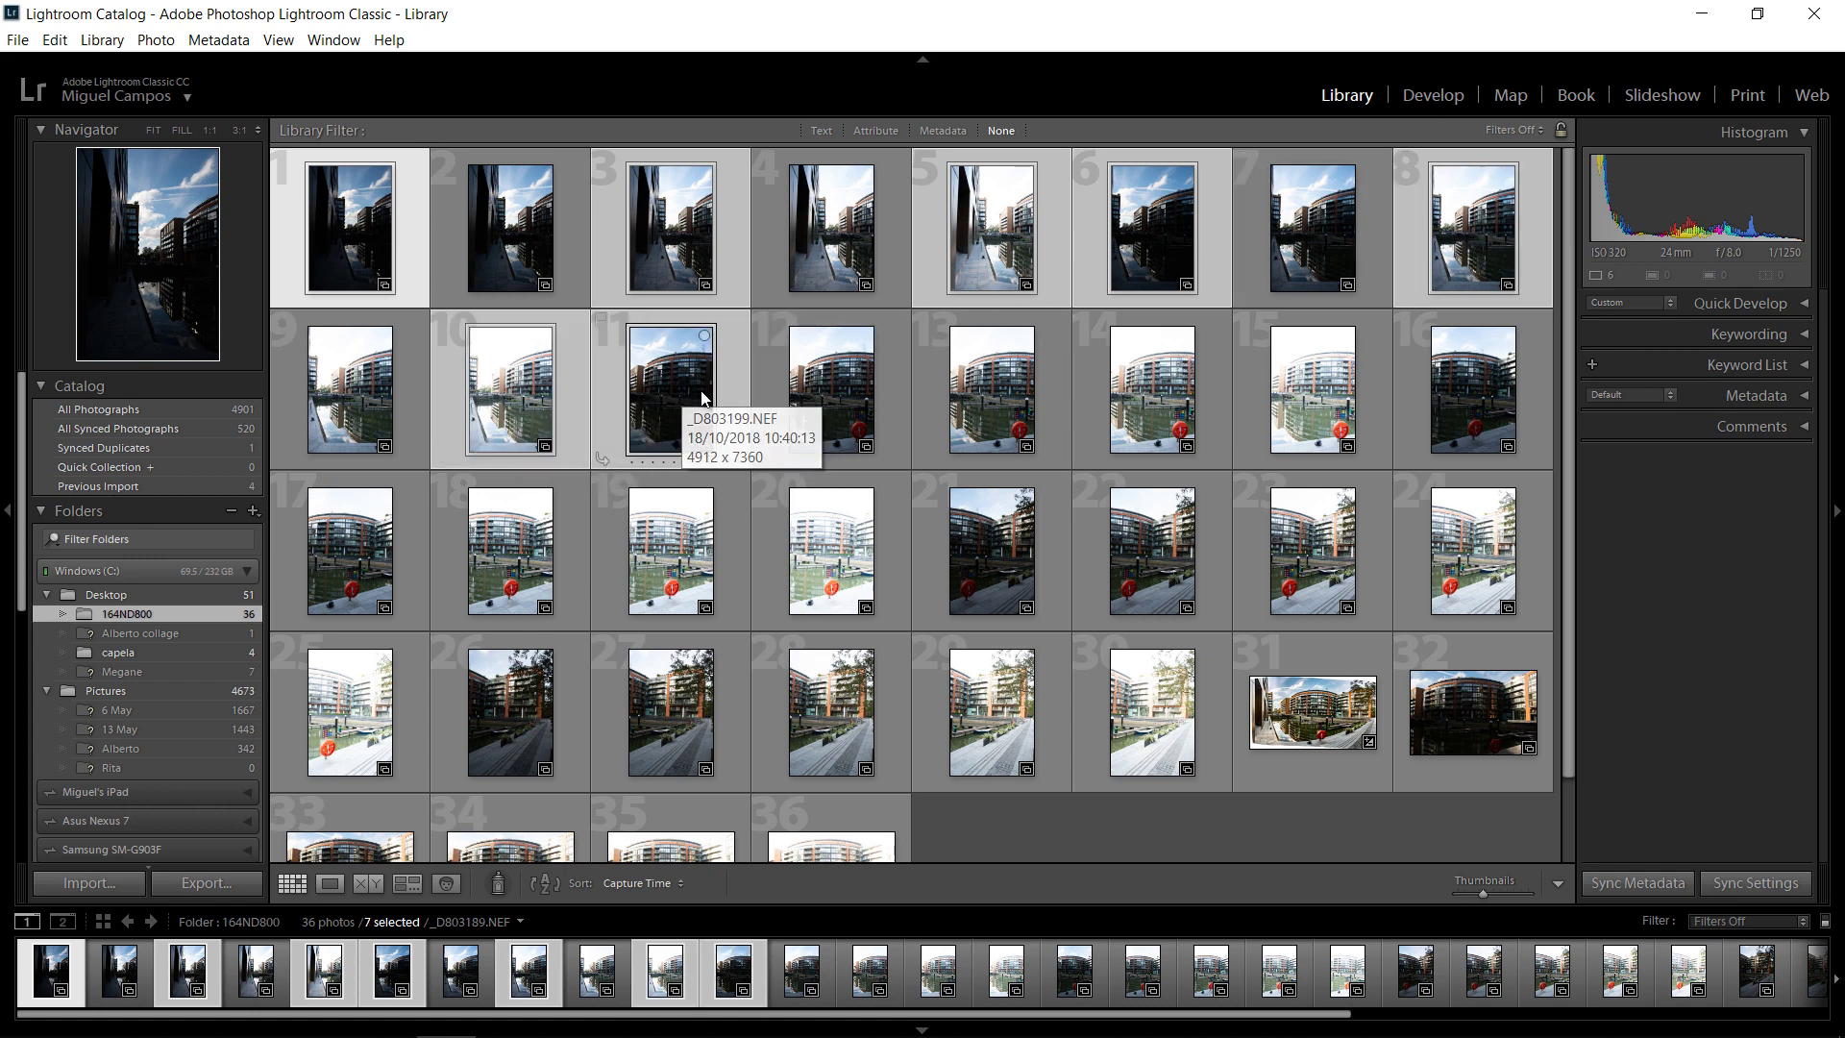
pyautogui.keyDown('ctrl'); pyautogui.click(981, 388); pyautogui.keyUp('ctrl')
pyautogui.keyDown('ctrl'); pyautogui.click(1324, 400); pyautogui.keyUp('ctrl')
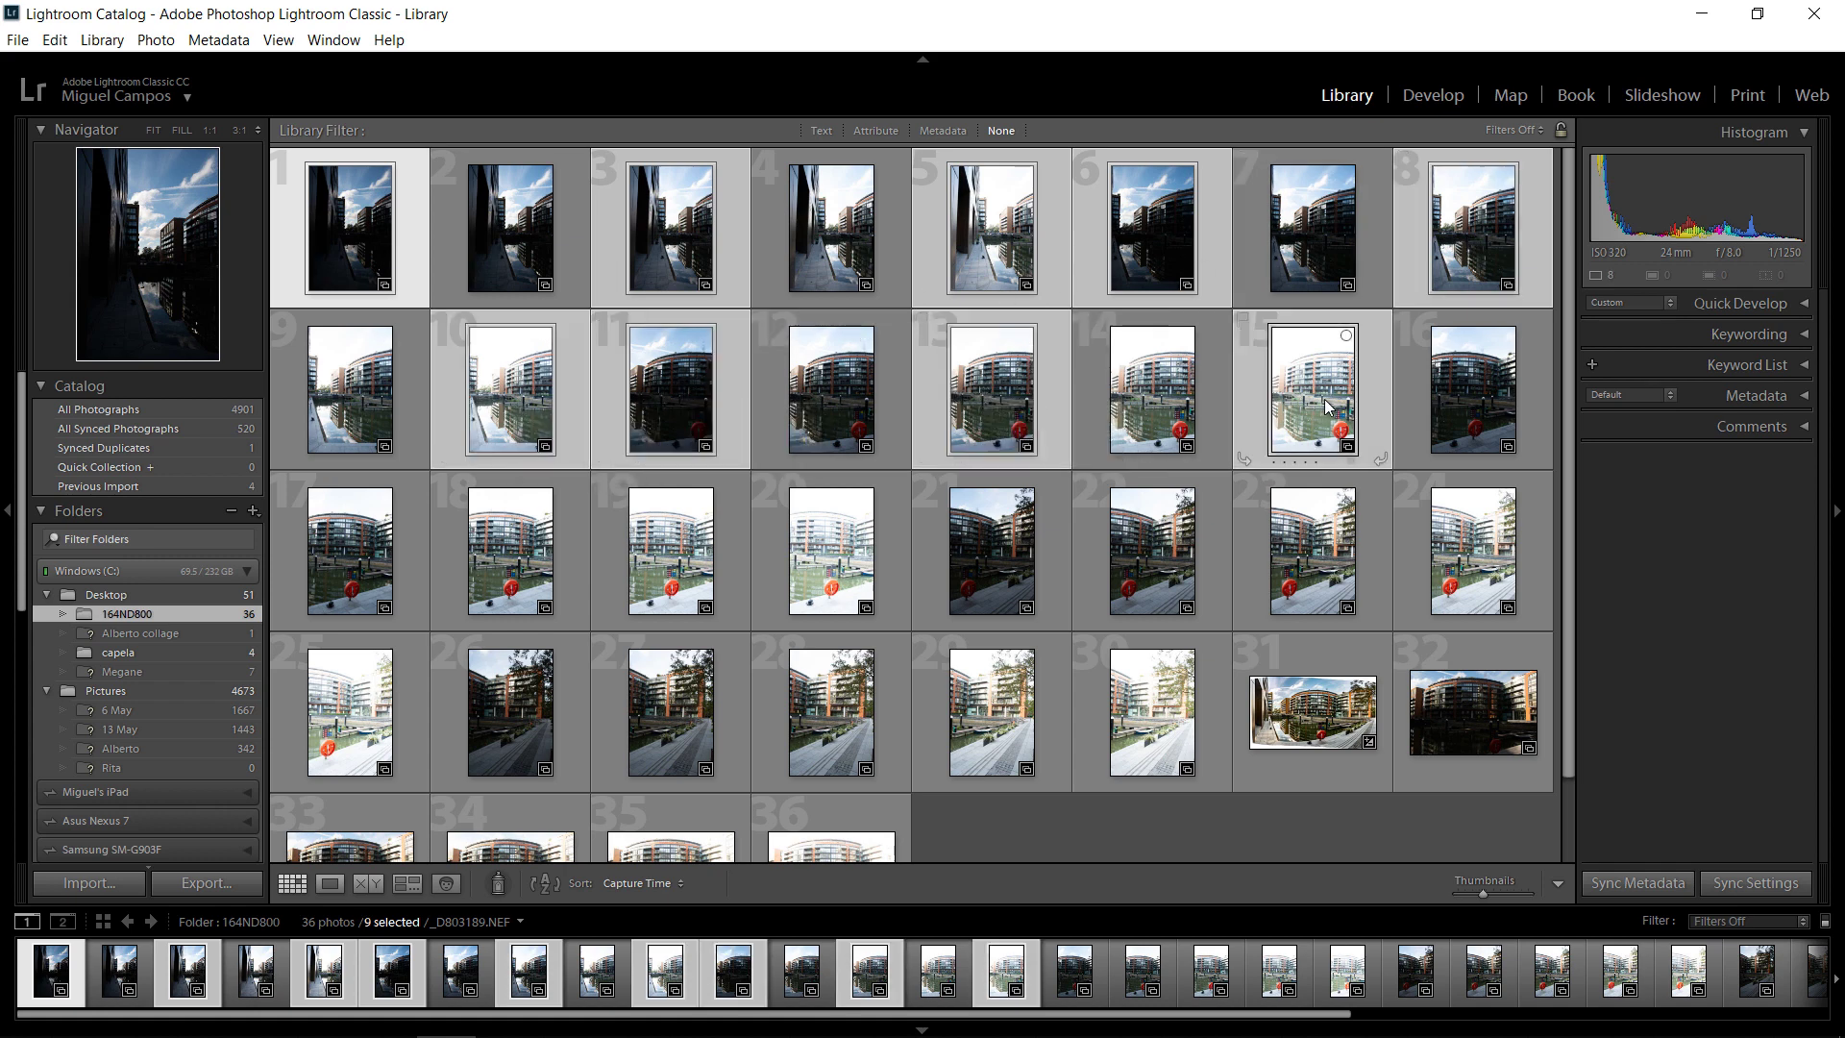
# Step: Add three exposures from each remaining bracket set to the selection: photos 16, 18, 20, 21, 23, 25, 26, 28 and 30
pyautogui.keyDown('ctrl'); pyautogui.click(1454, 396); pyautogui.keyUp('ctrl')
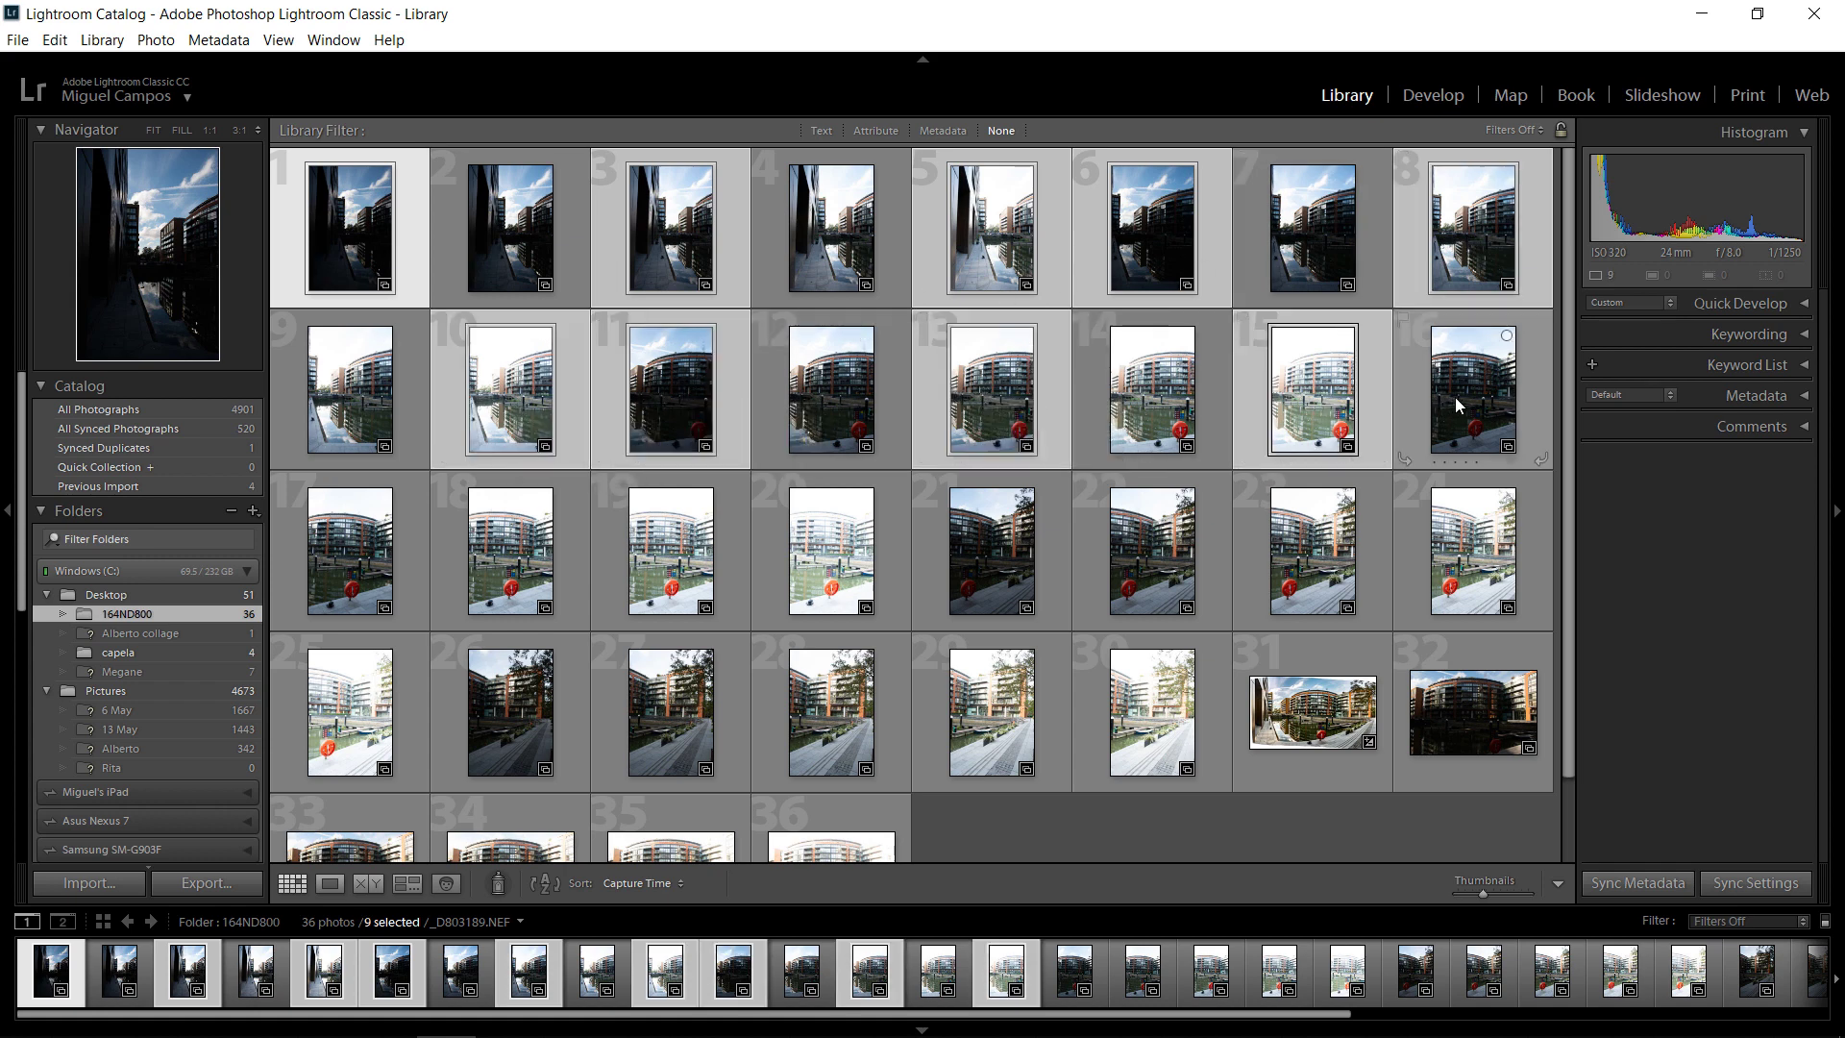
pyautogui.keyDown('ctrl'); pyautogui.click(498, 555); pyautogui.keyUp('ctrl')
pyautogui.keyDown('ctrl'); pyautogui.click(828, 554); pyautogui.keyUp('ctrl')
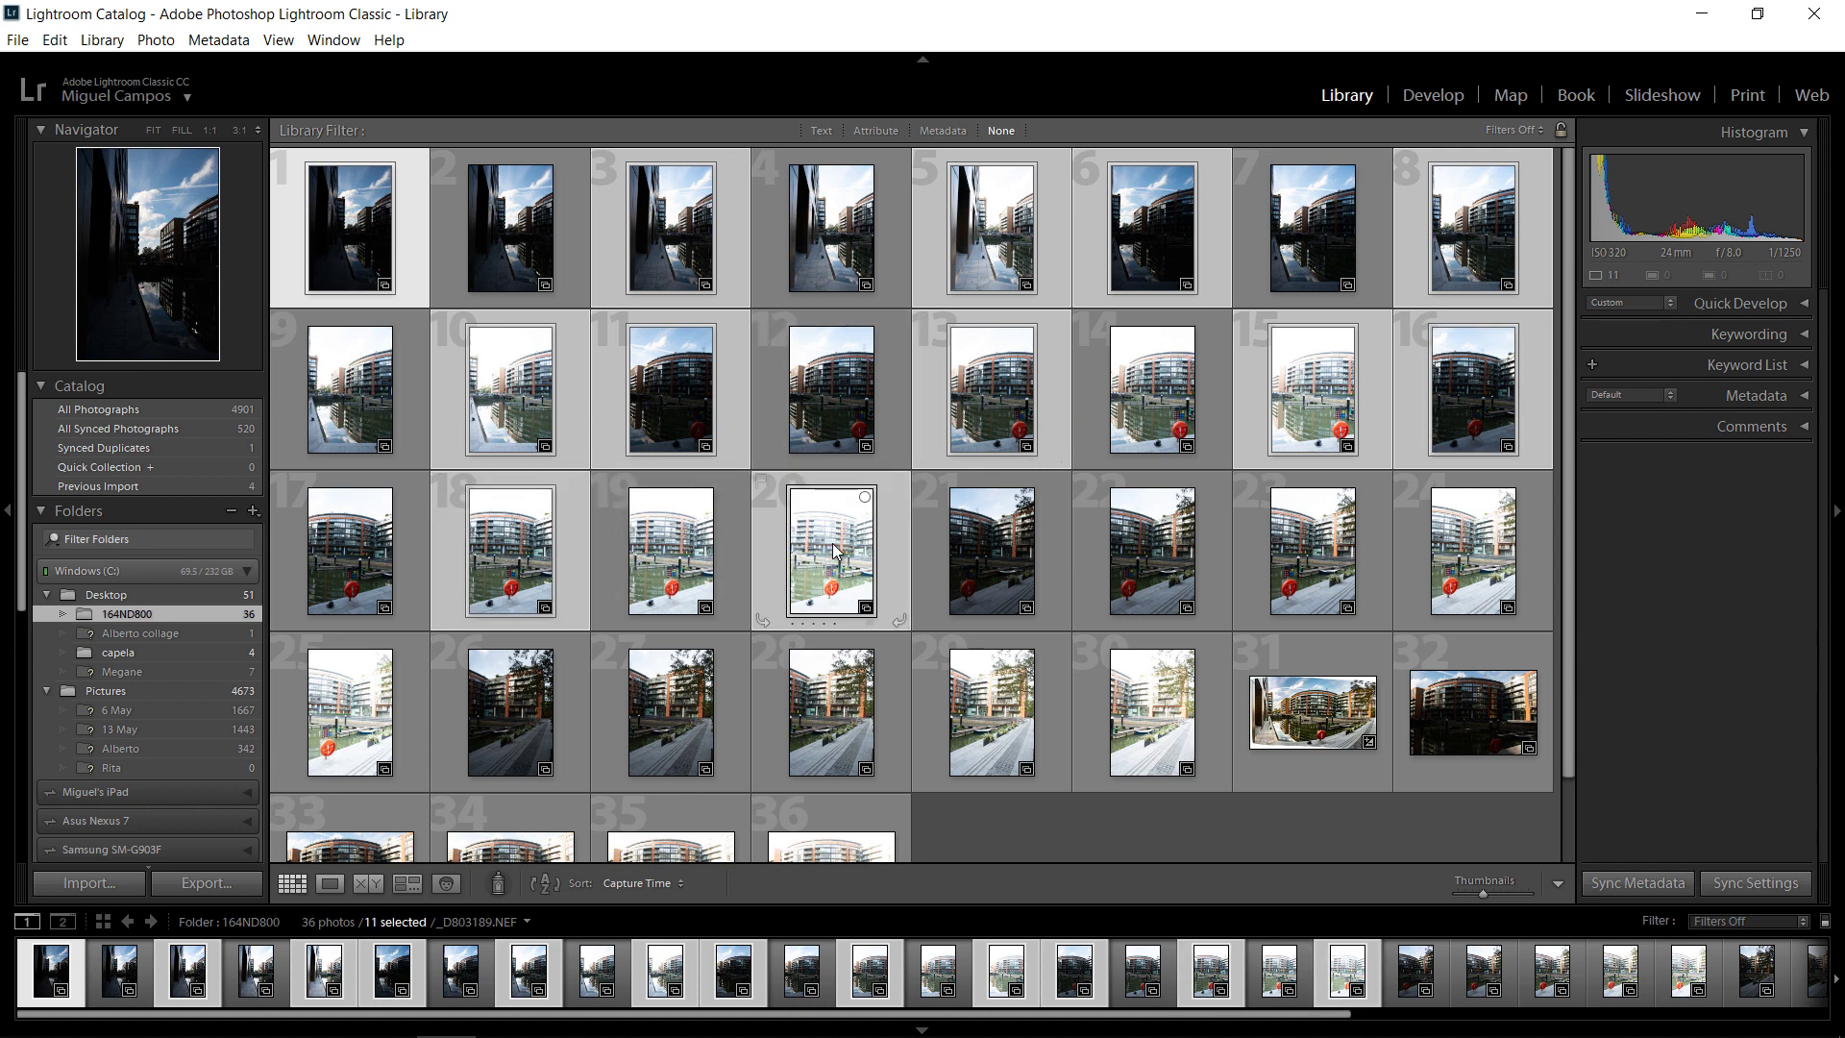
pyautogui.keyDown('ctrl'); pyautogui.click(982, 563); pyautogui.keyUp('ctrl')
pyautogui.keyDown('ctrl'); pyautogui.click(1313, 557); pyautogui.keyUp('ctrl')
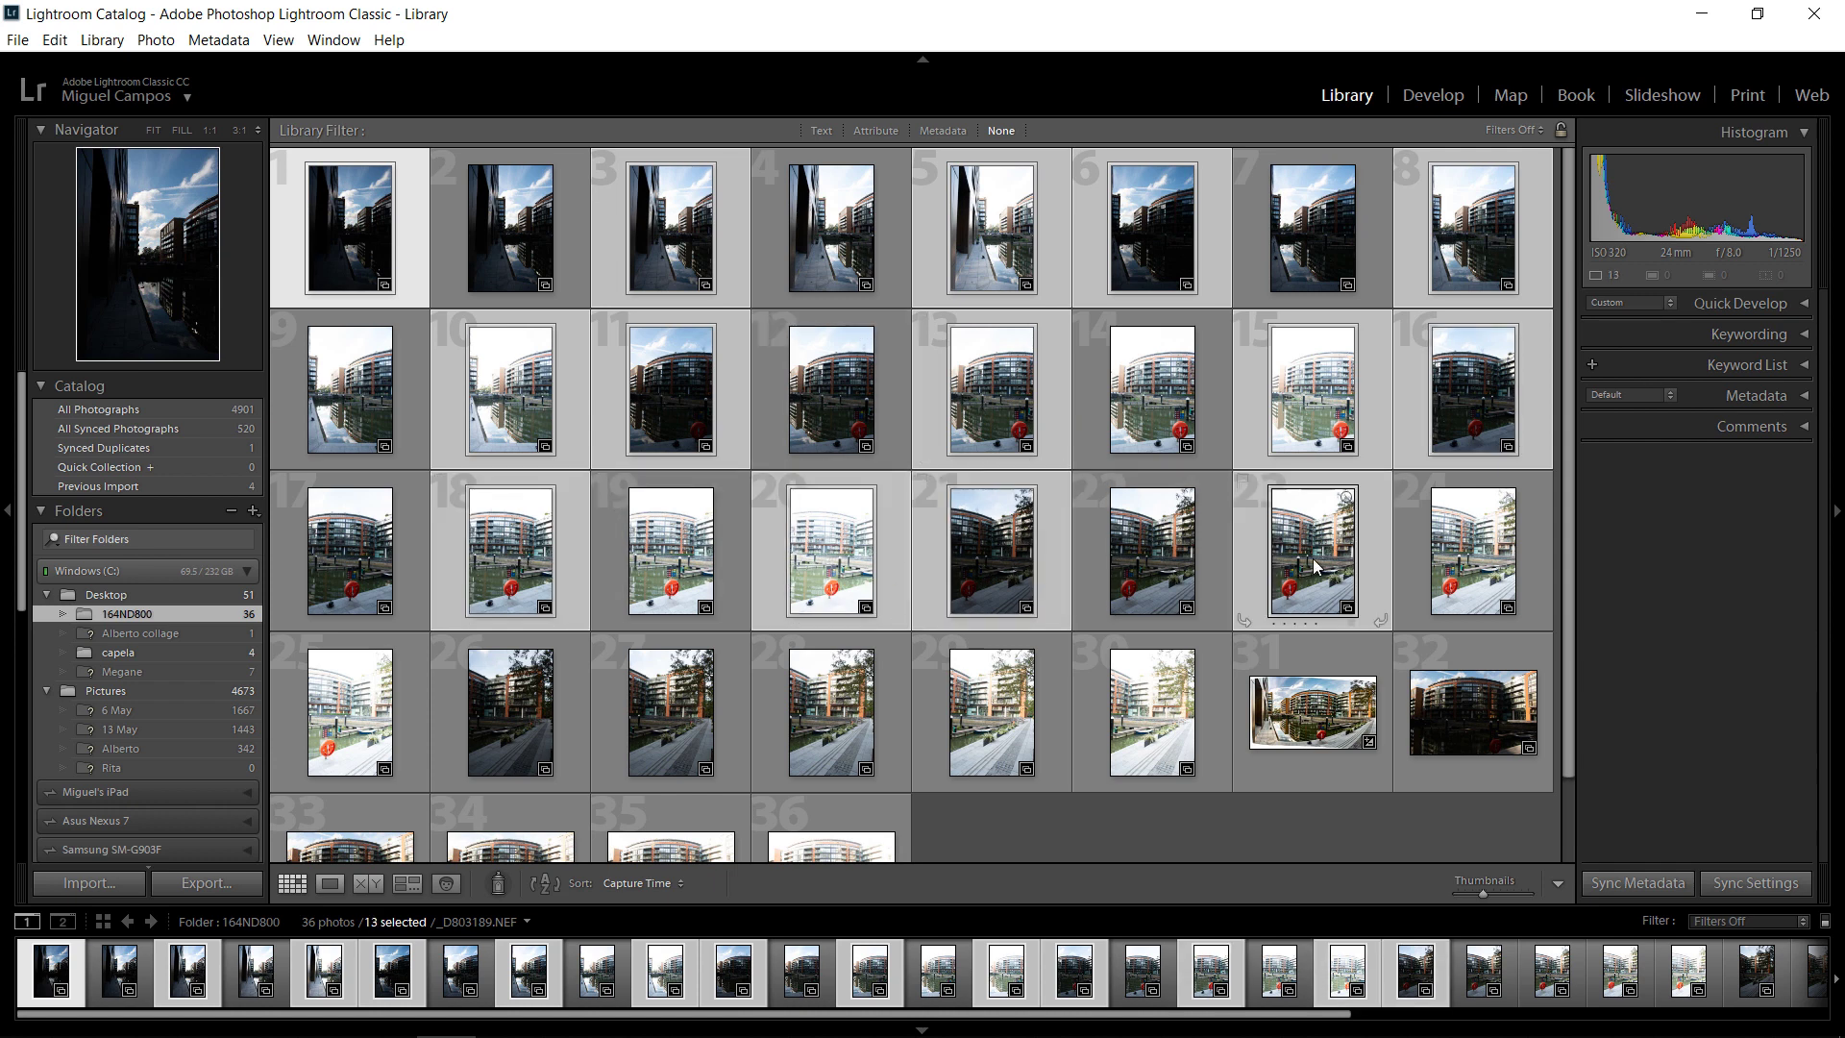
pyautogui.keyDown('ctrl'); pyautogui.click(368, 713); pyautogui.keyUp('ctrl')
pyautogui.keyDown('ctrl'); pyautogui.click(504, 719); pyautogui.keyUp('ctrl')
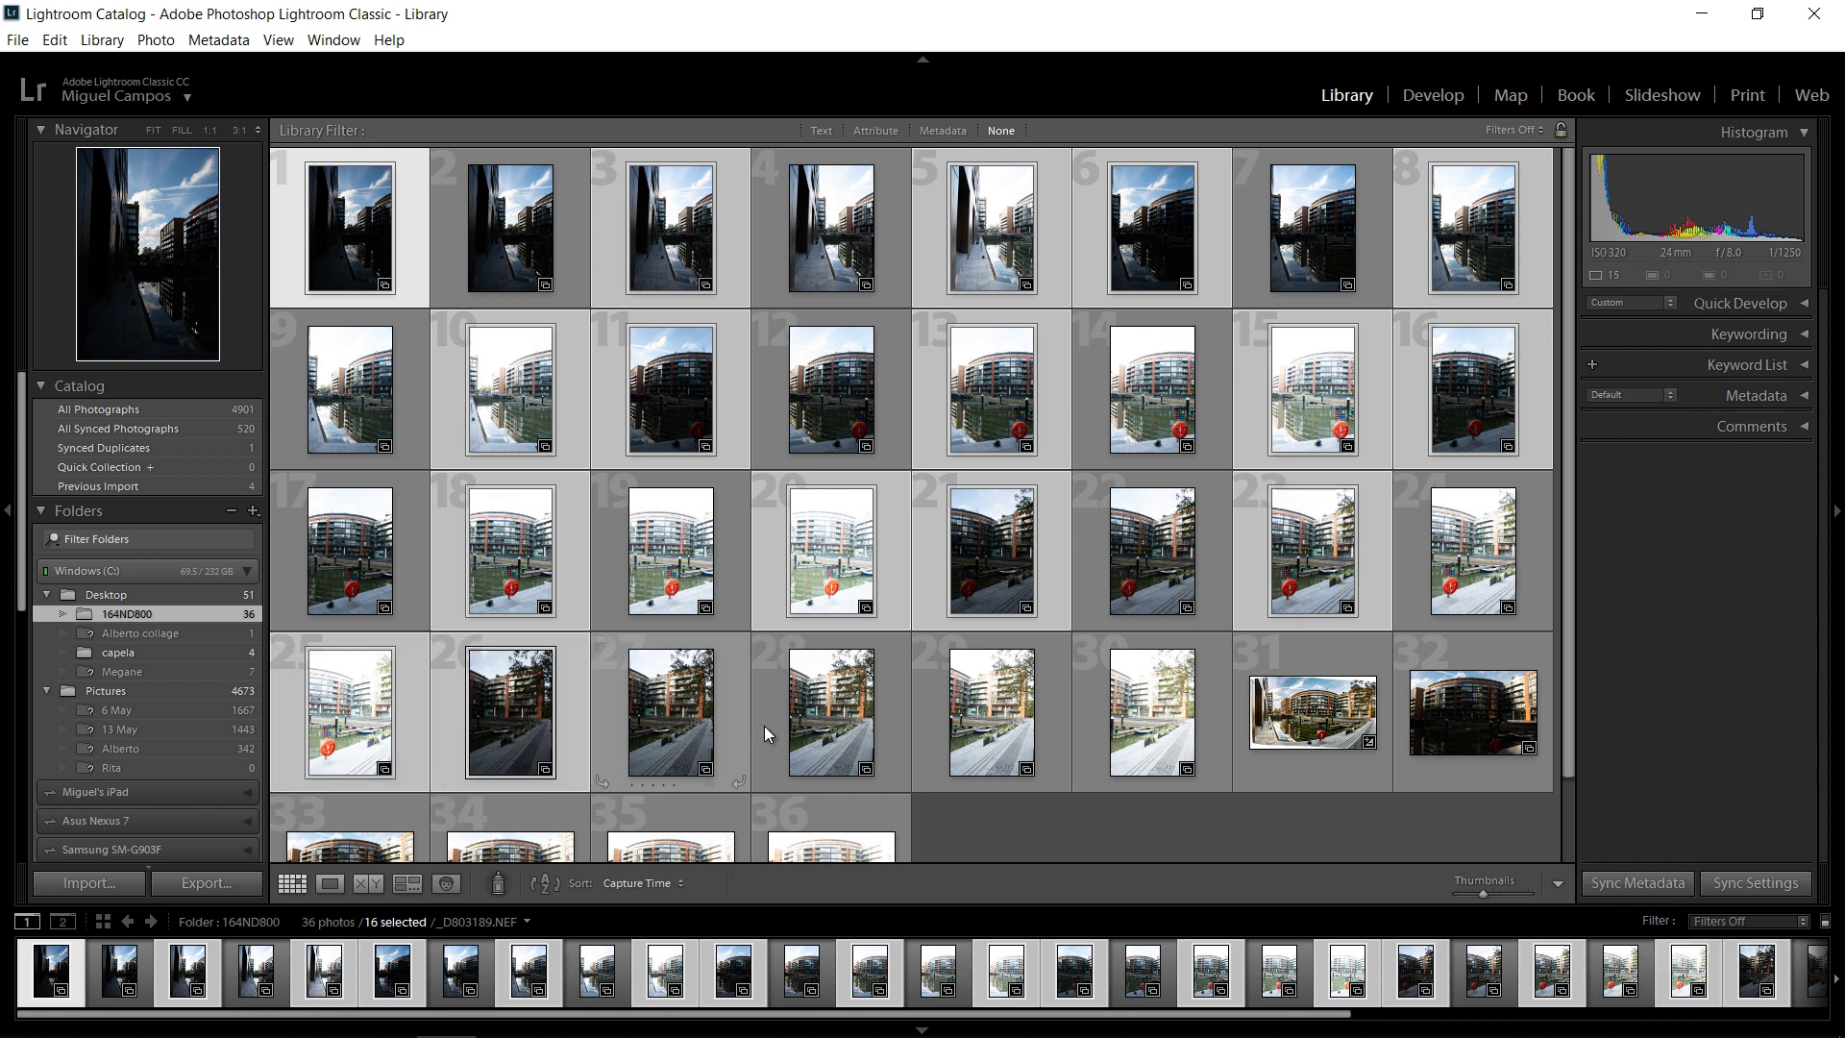
pyautogui.keyDown('ctrl'); pyautogui.click(837, 728); pyautogui.keyUp('ctrl')
pyautogui.keyDown('ctrl'); pyautogui.click(1155, 729); pyautogui.keyUp('ctrl')
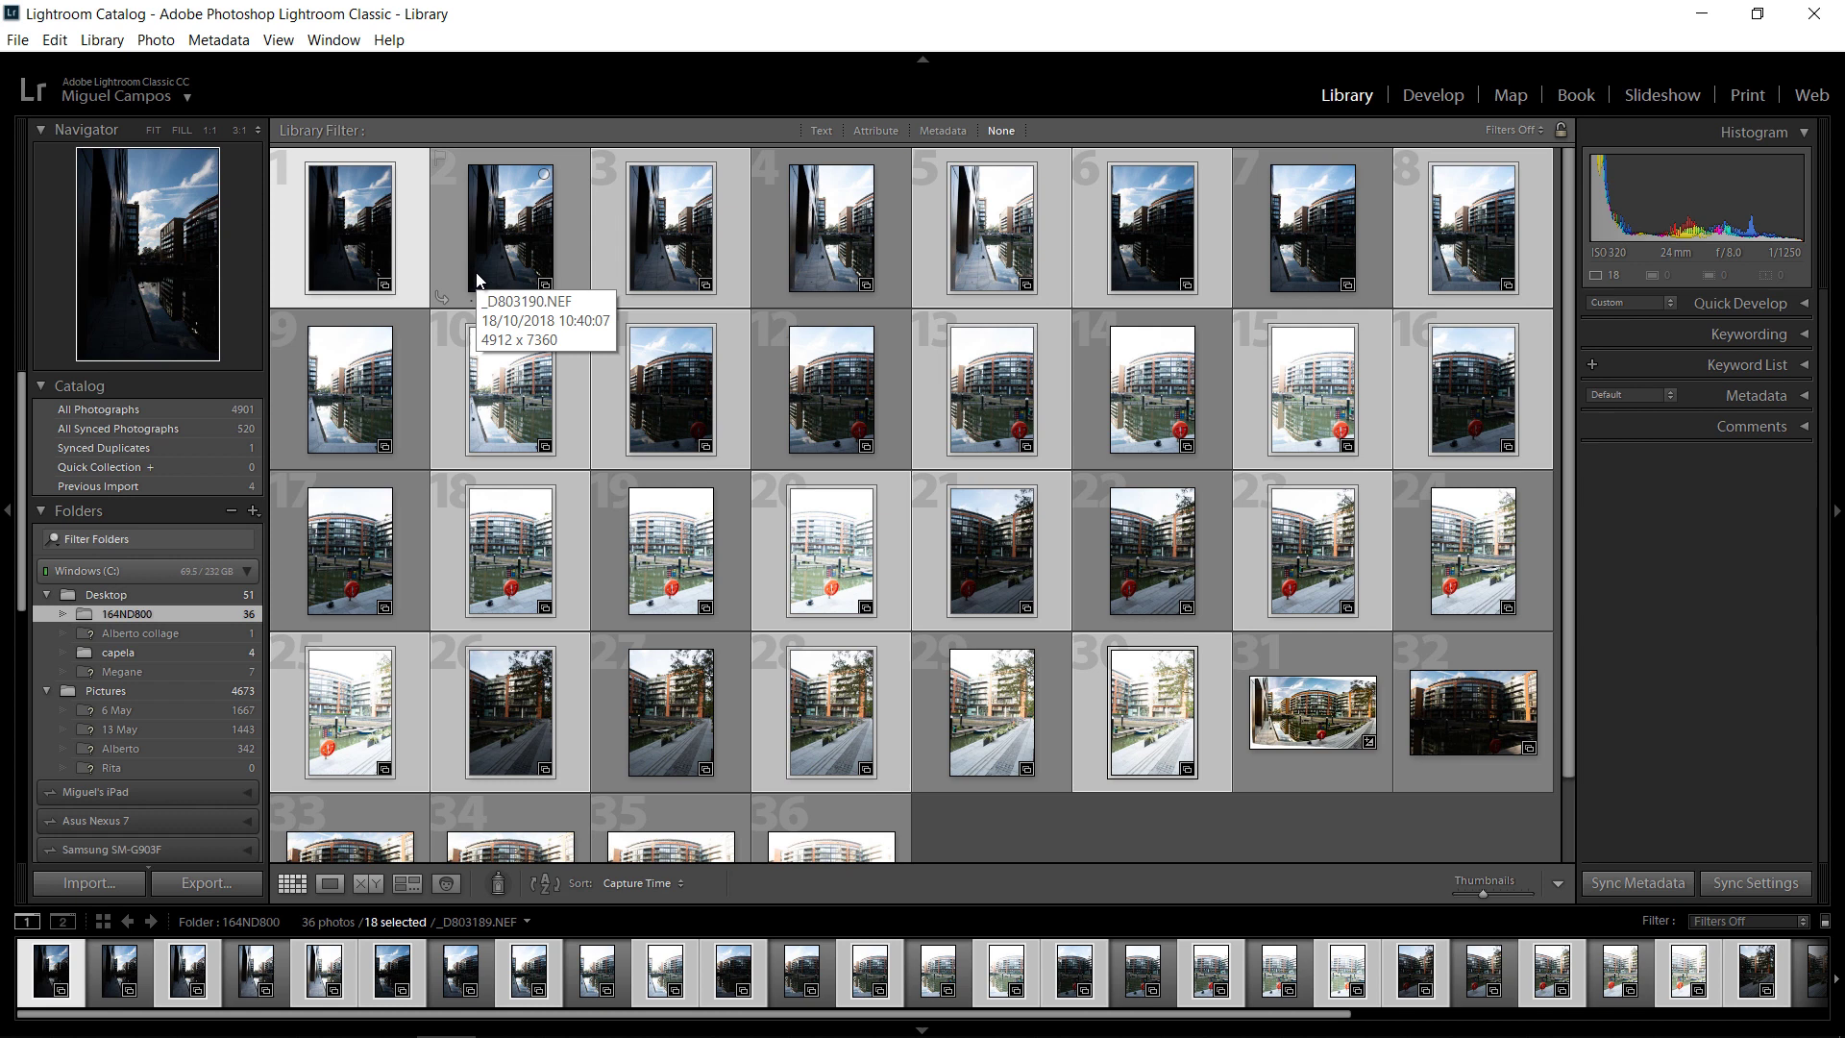
# Step: Merge the selected photos into a spherical HDR panorama with Auto Settings turned off
pyautogui.rightClick(650, 235)
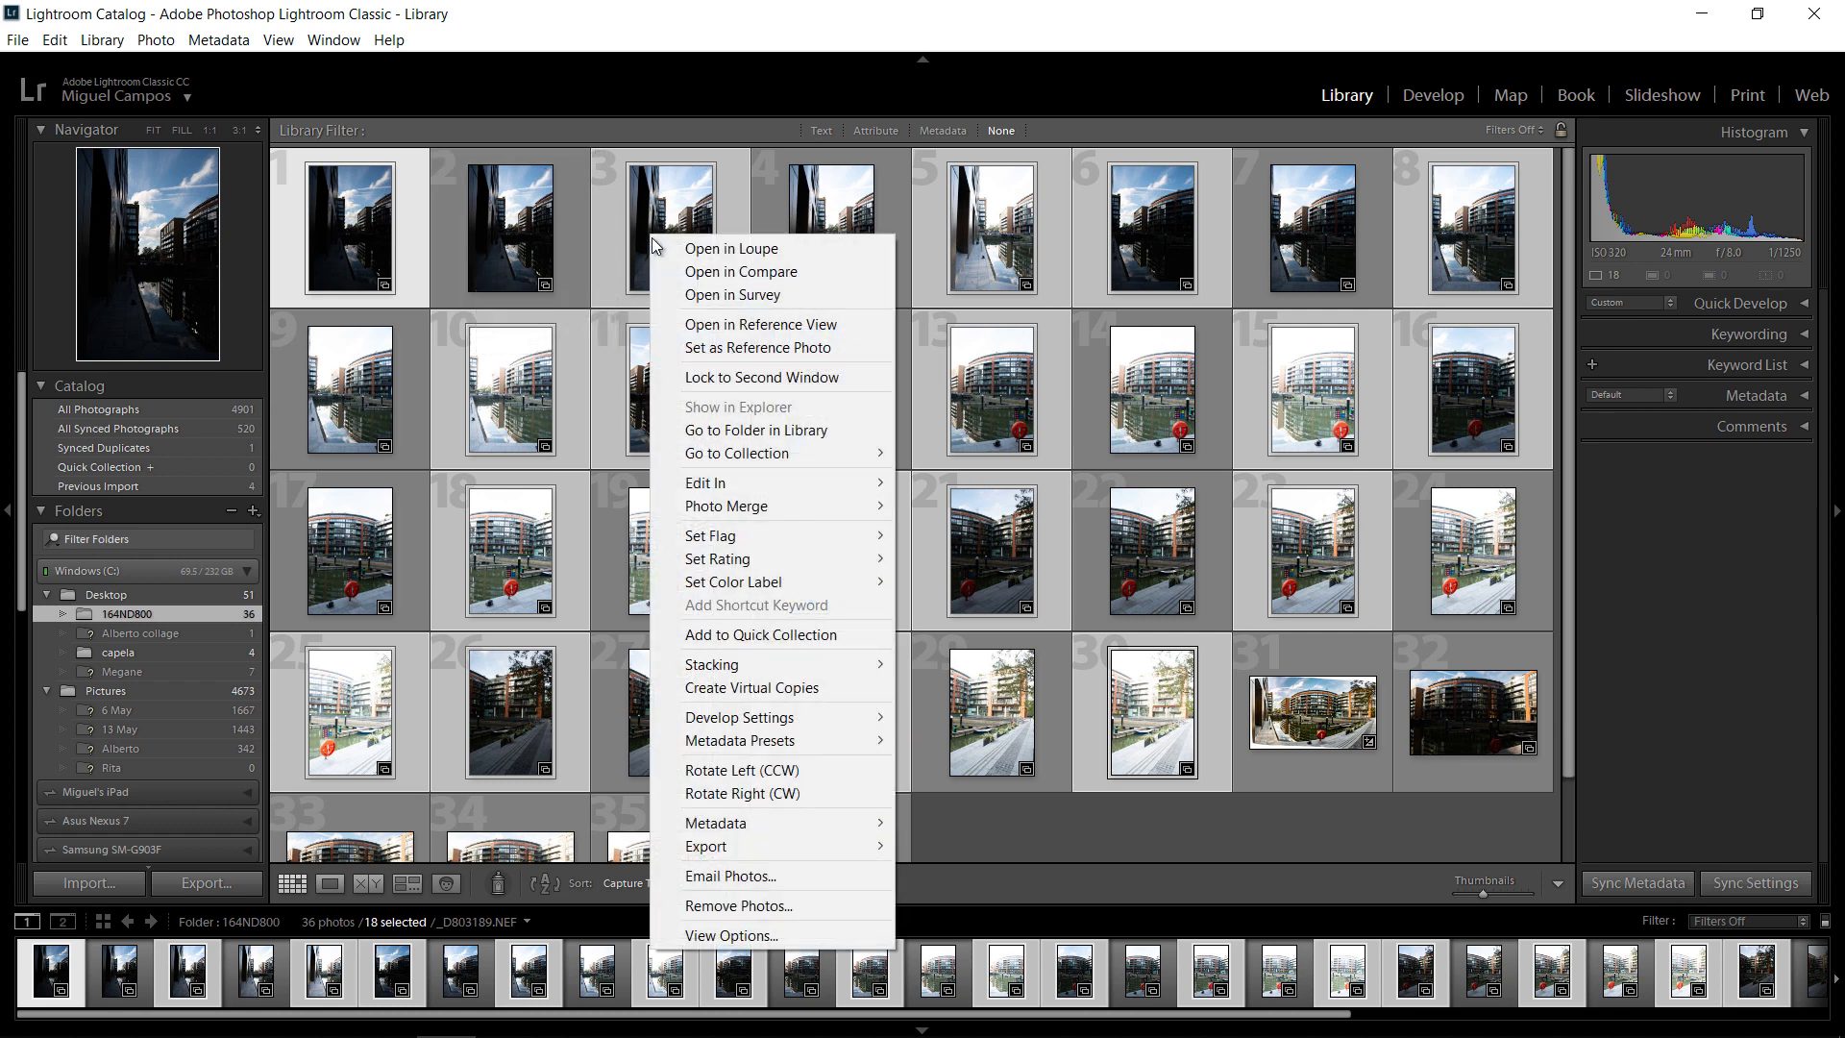
pyautogui.moveTo(753, 506)
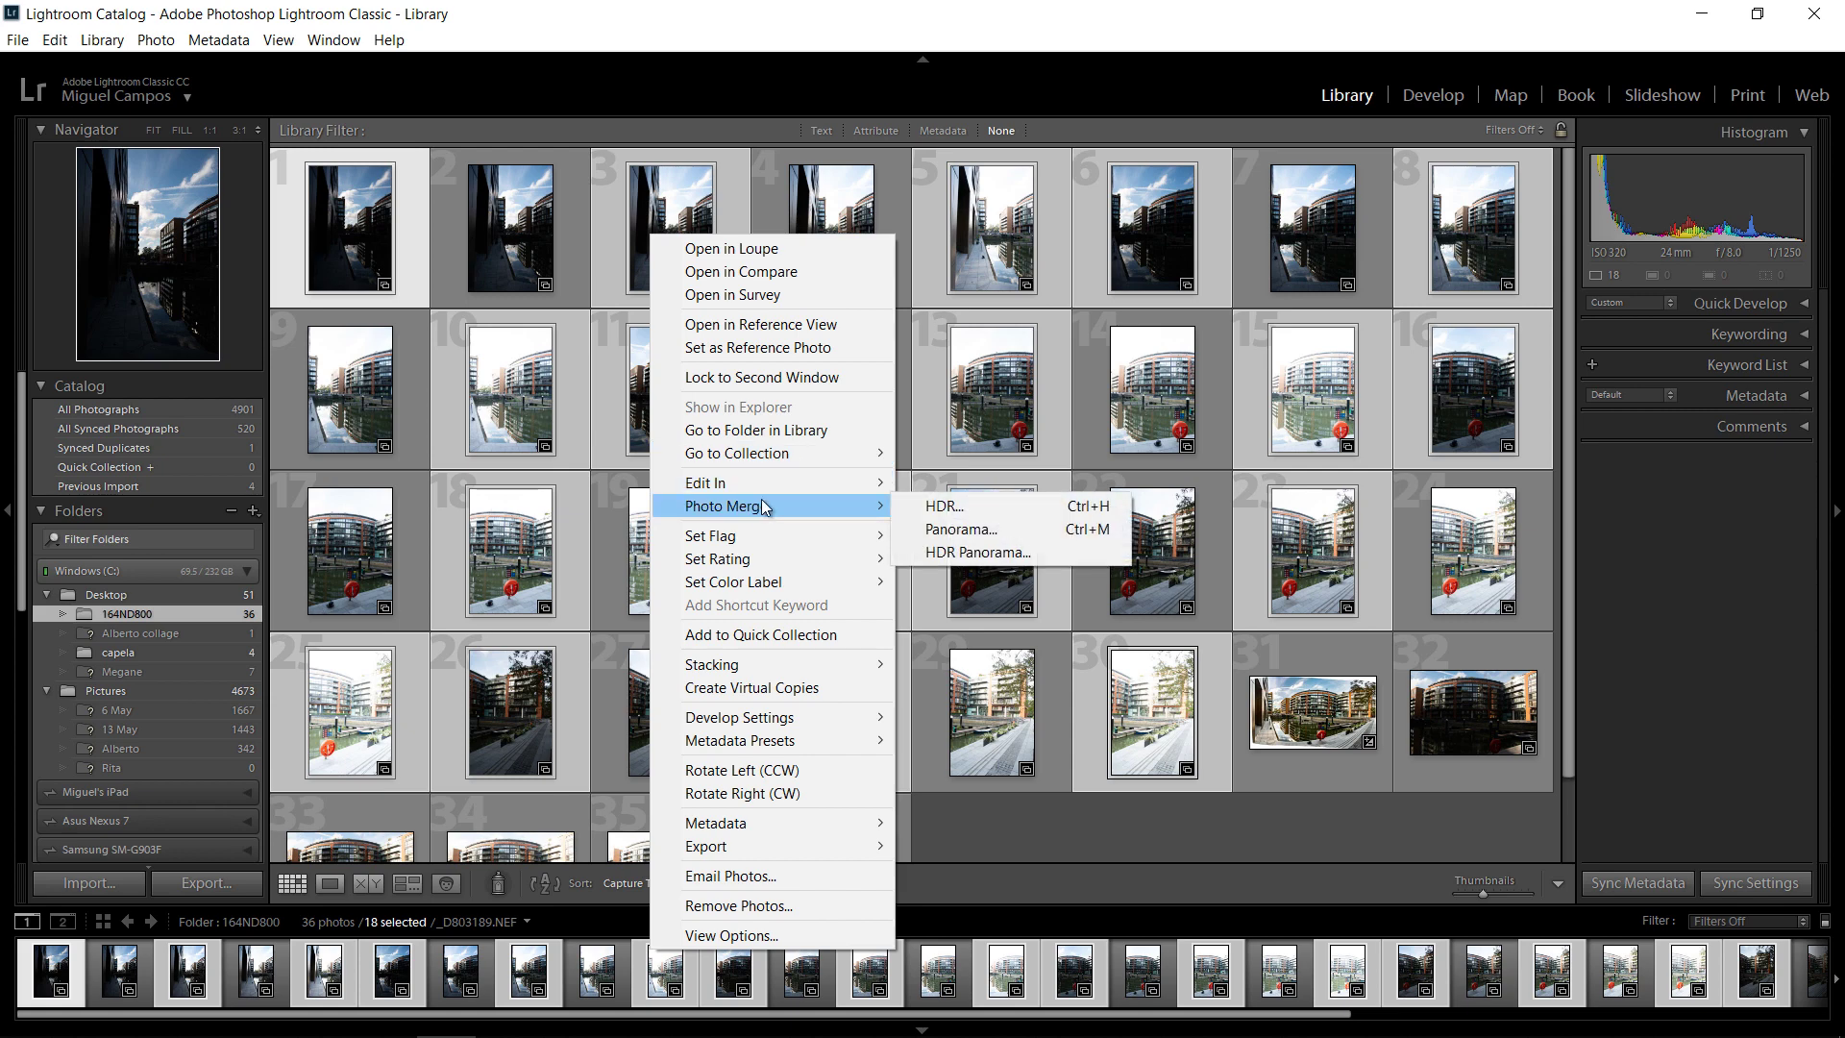
pyautogui.click(973, 555)
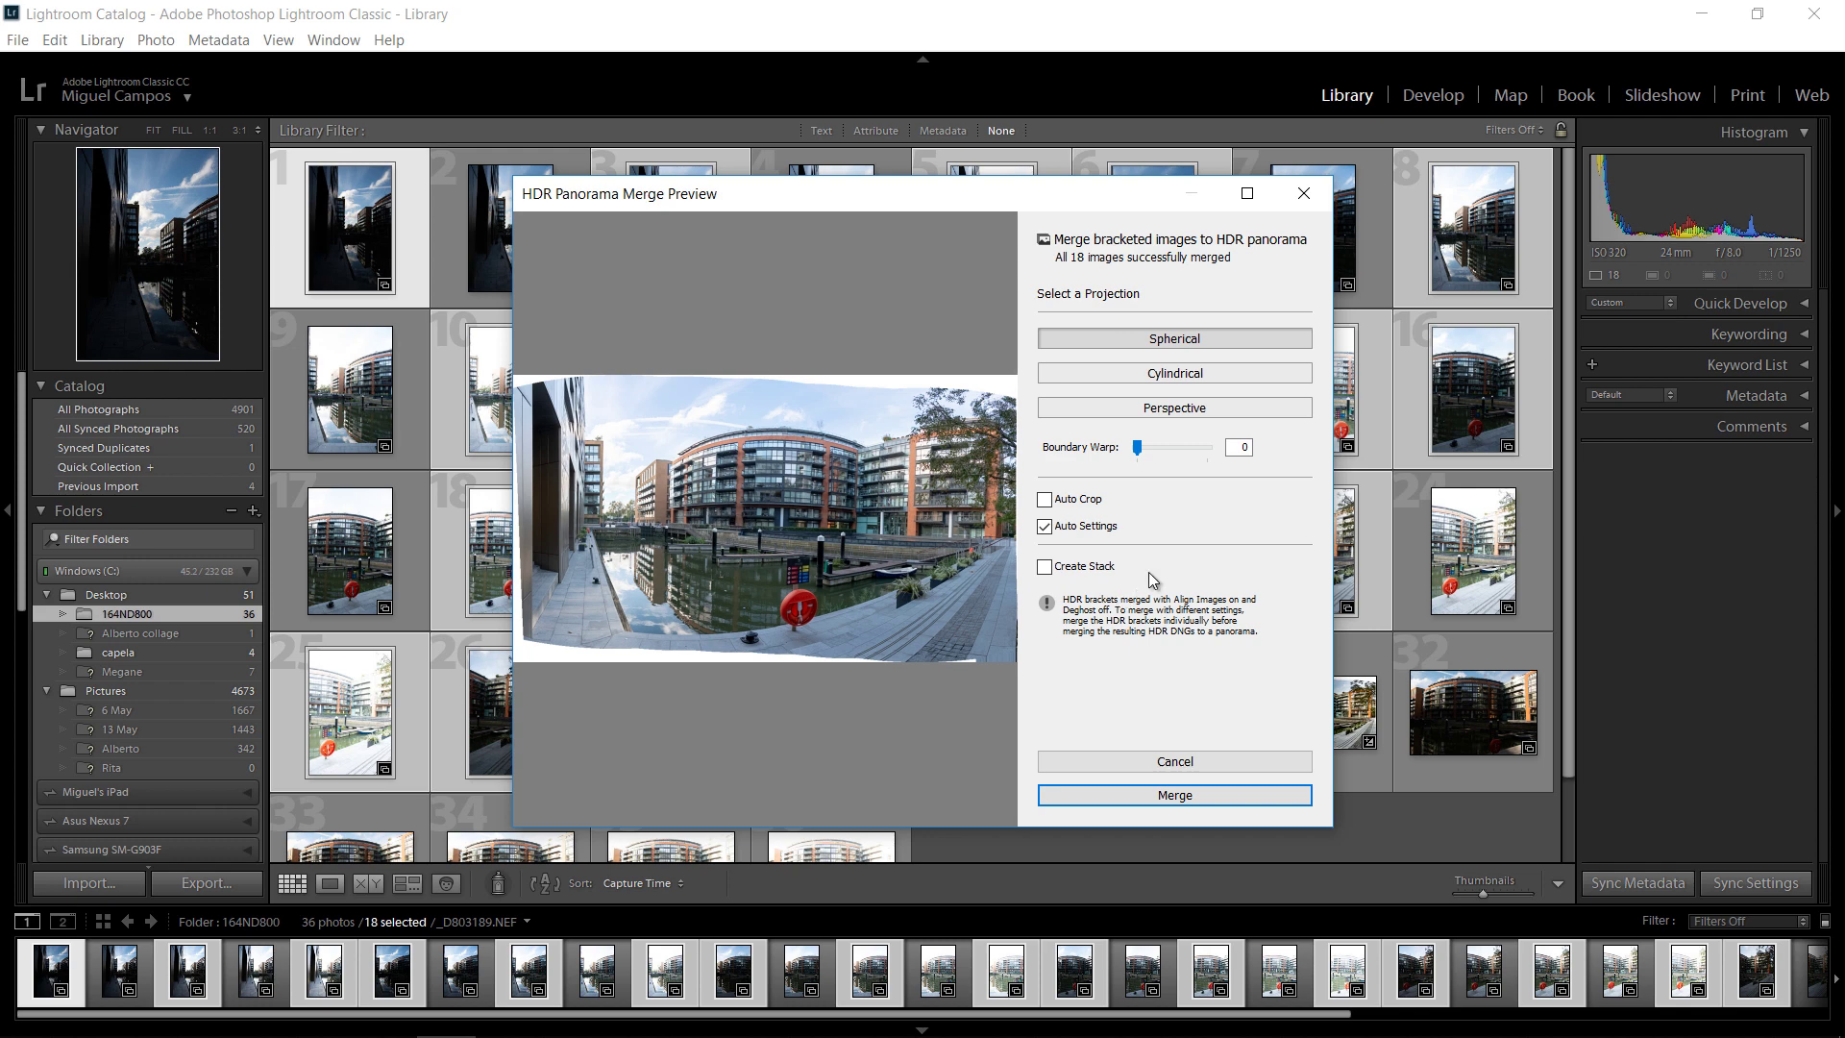
pyautogui.click(1050, 529)
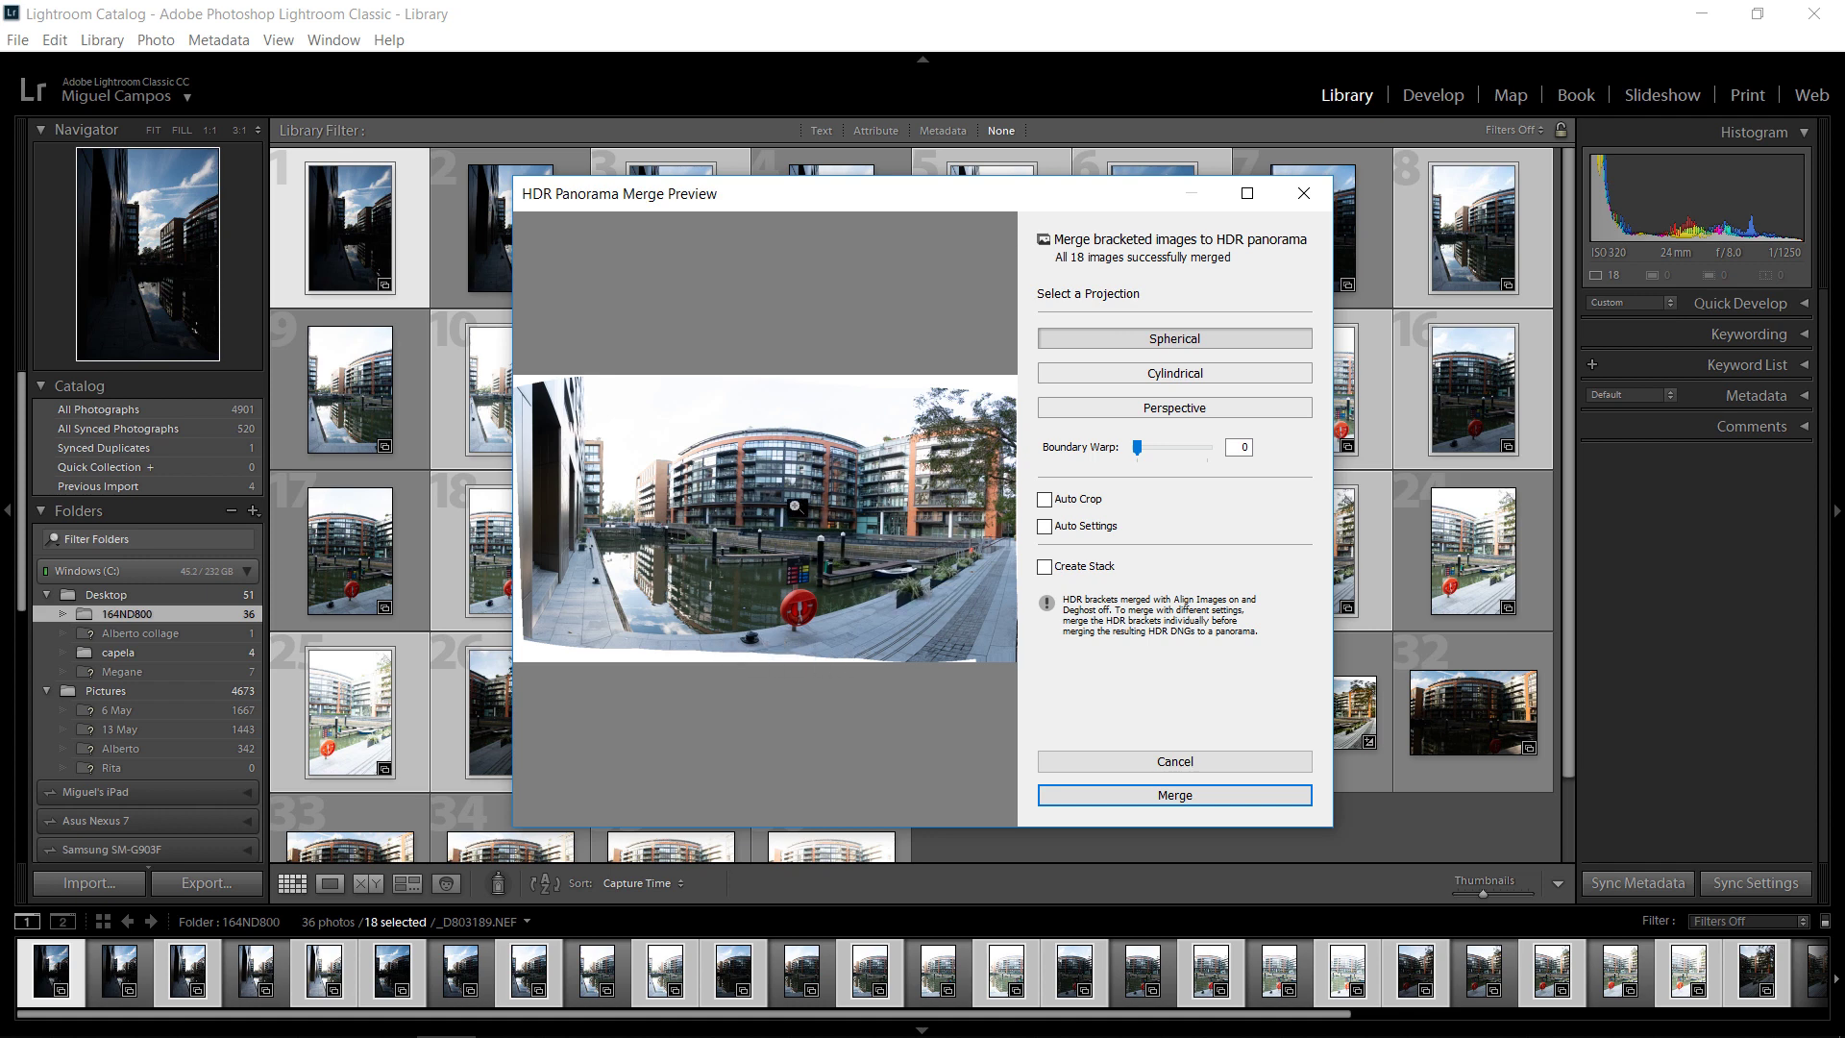
pyautogui.click(1130, 795)
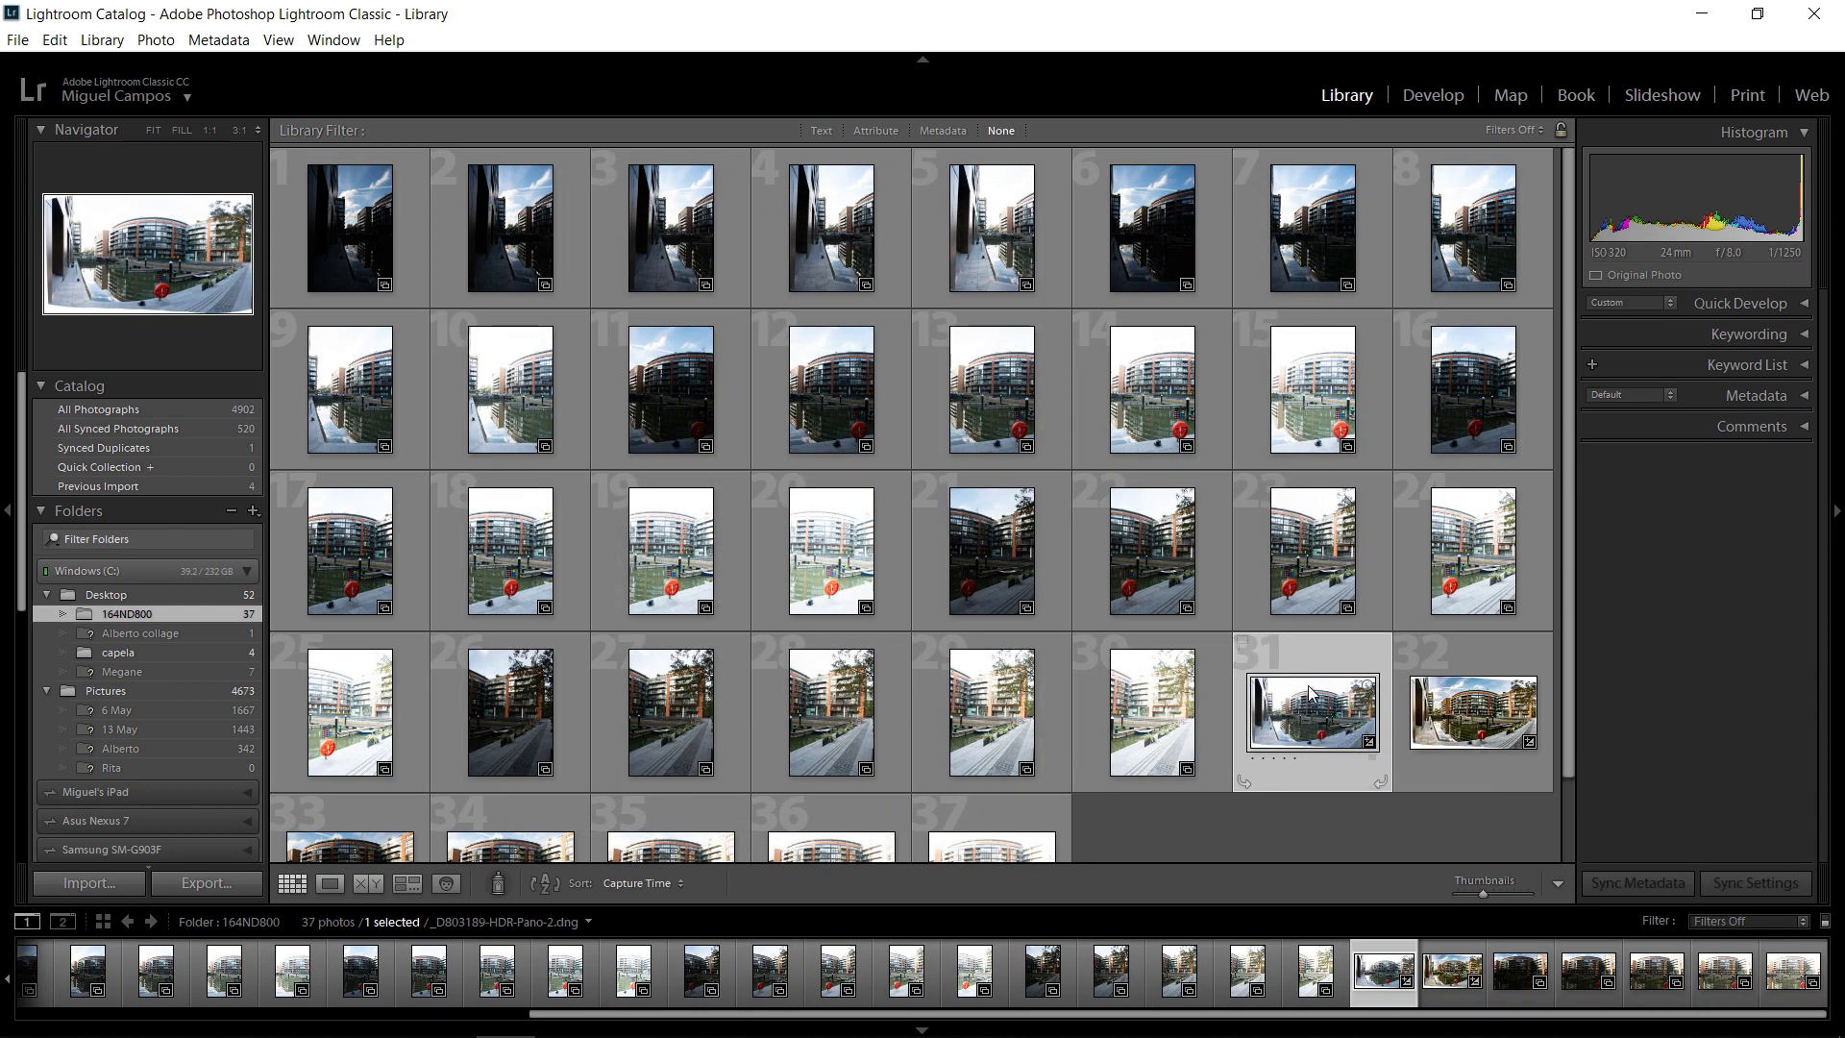
# Step: Open the merged panorama in the Develop module and set its white balance to Daylight
pyautogui.doubleClick(1309, 711)
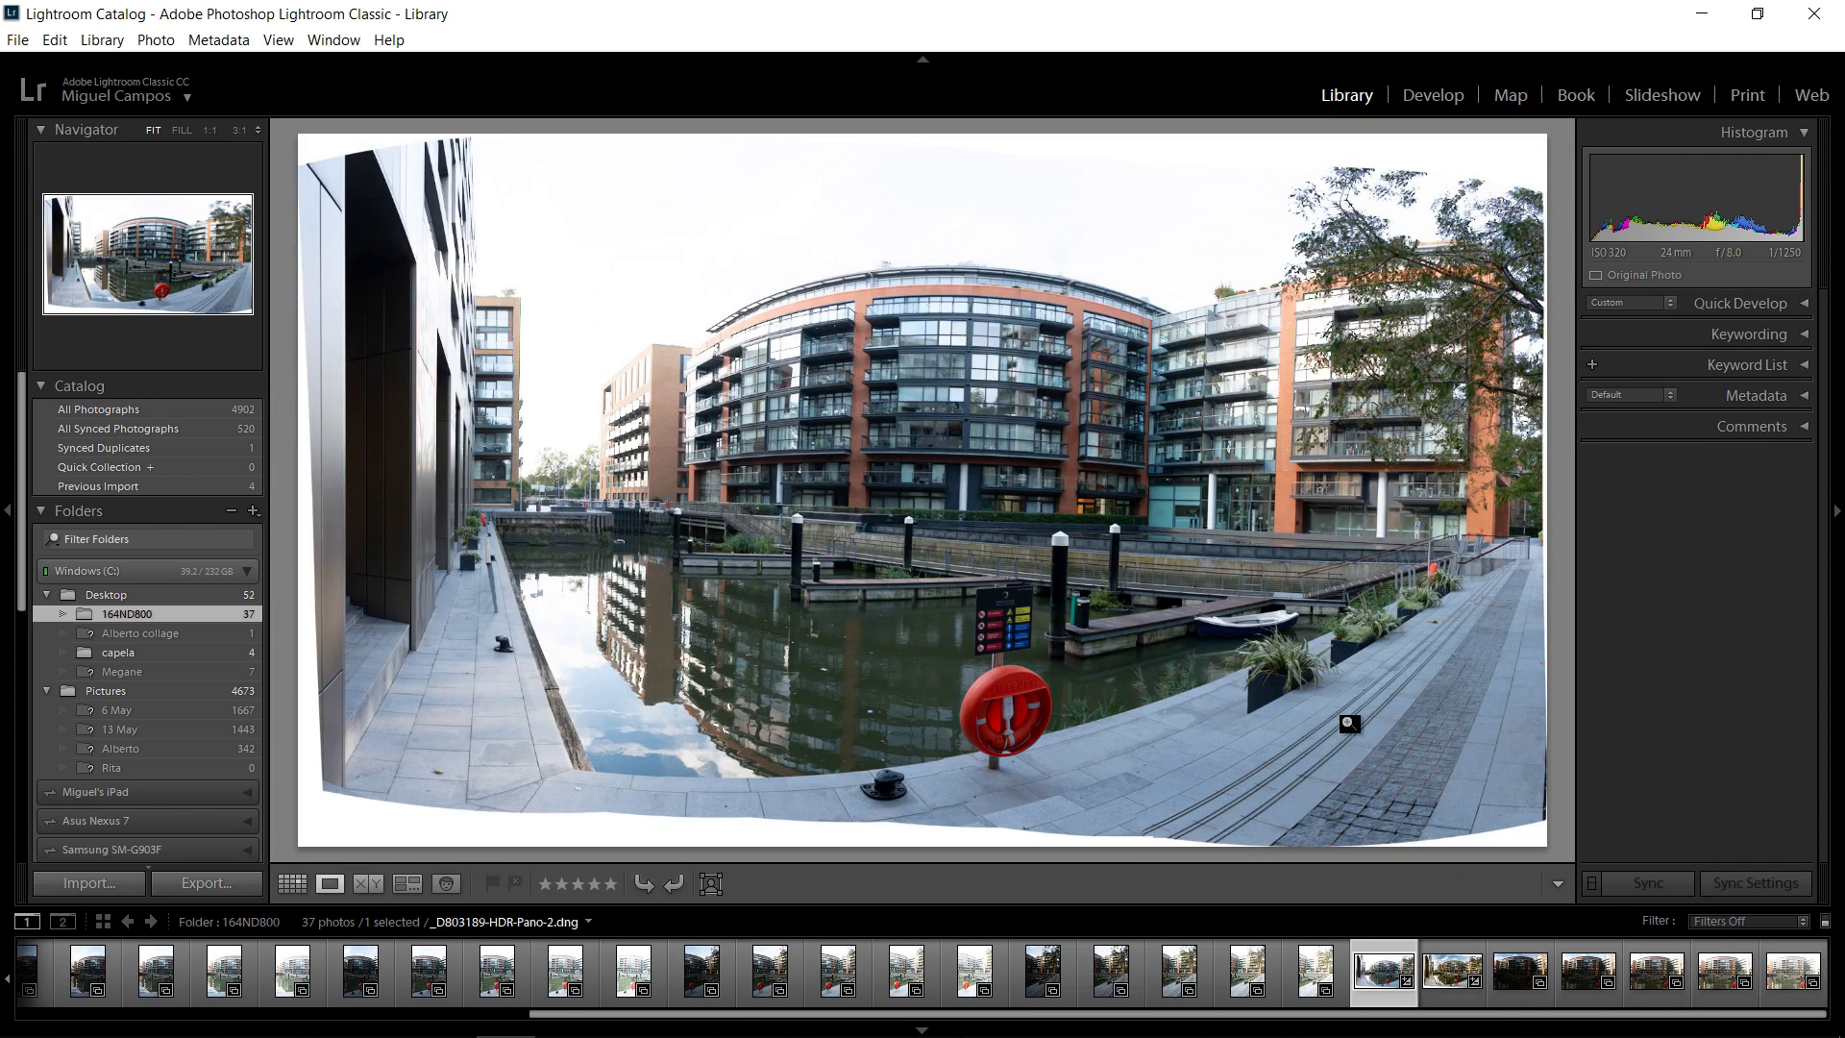
pyautogui.click(1434, 96)
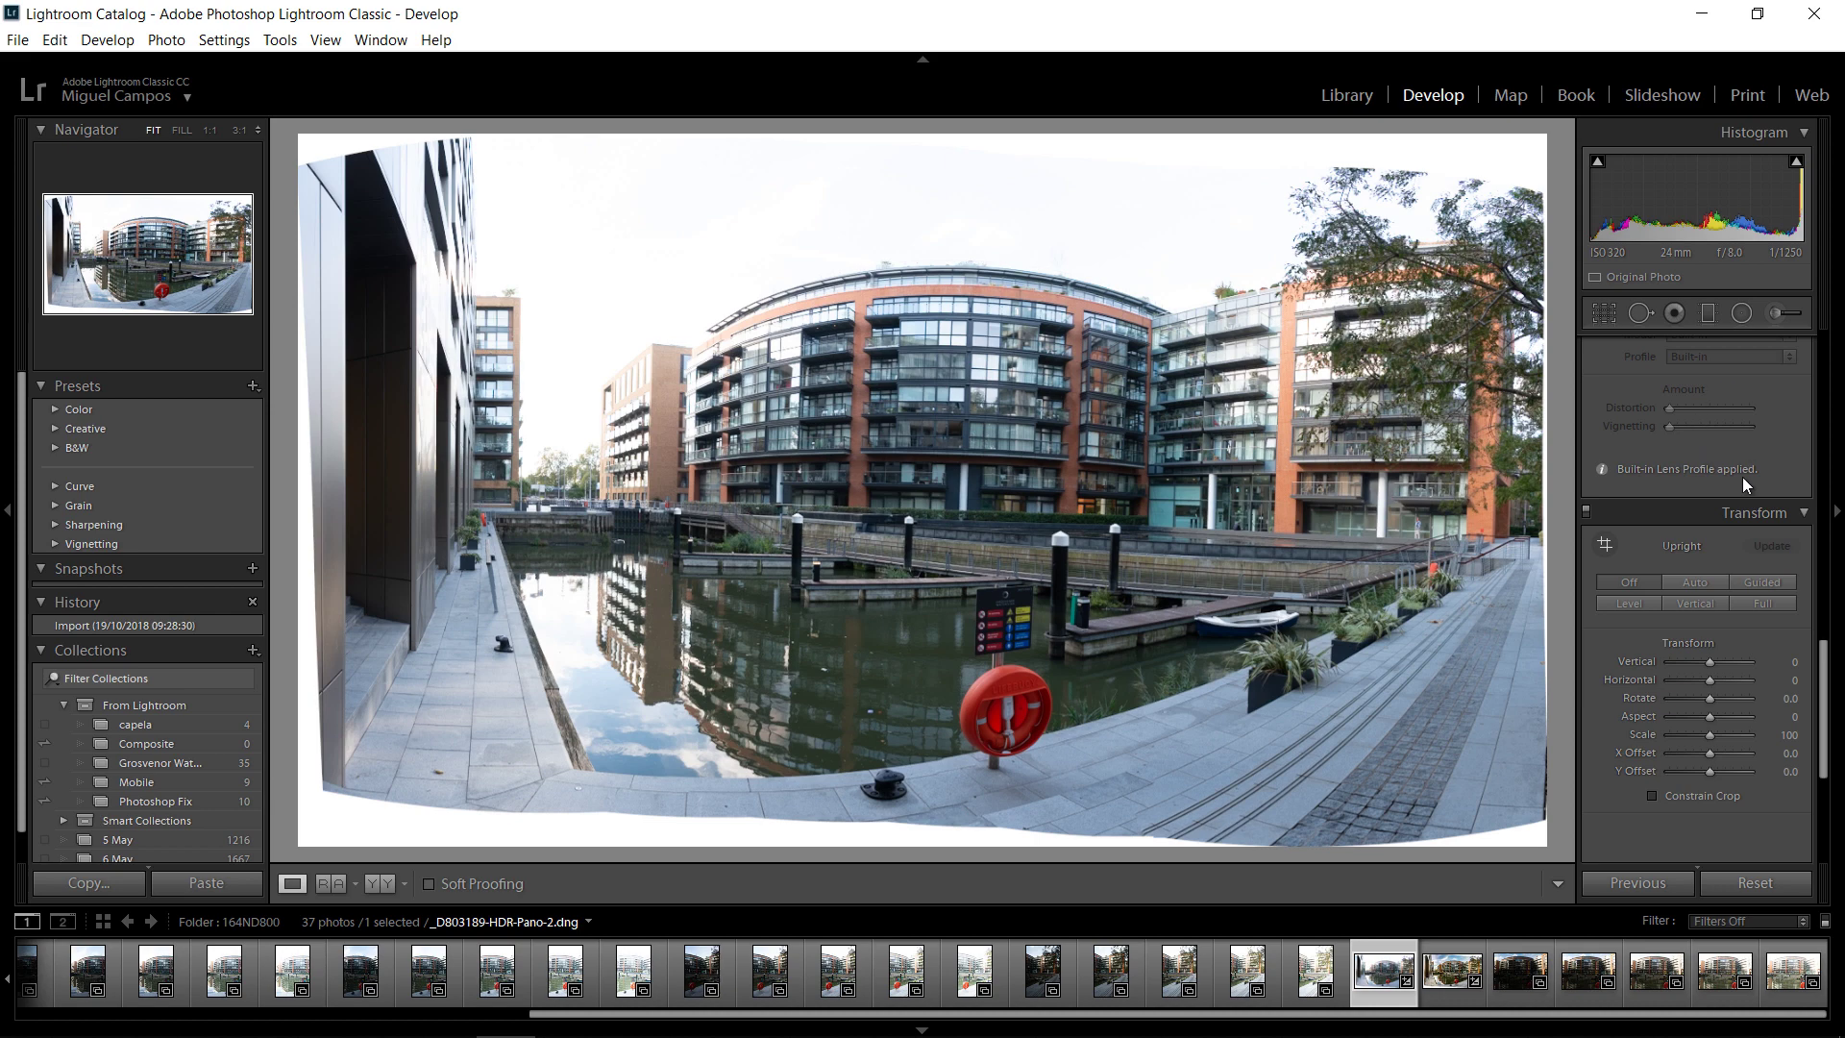
pyautogui.scroll(10, 1743, 477)
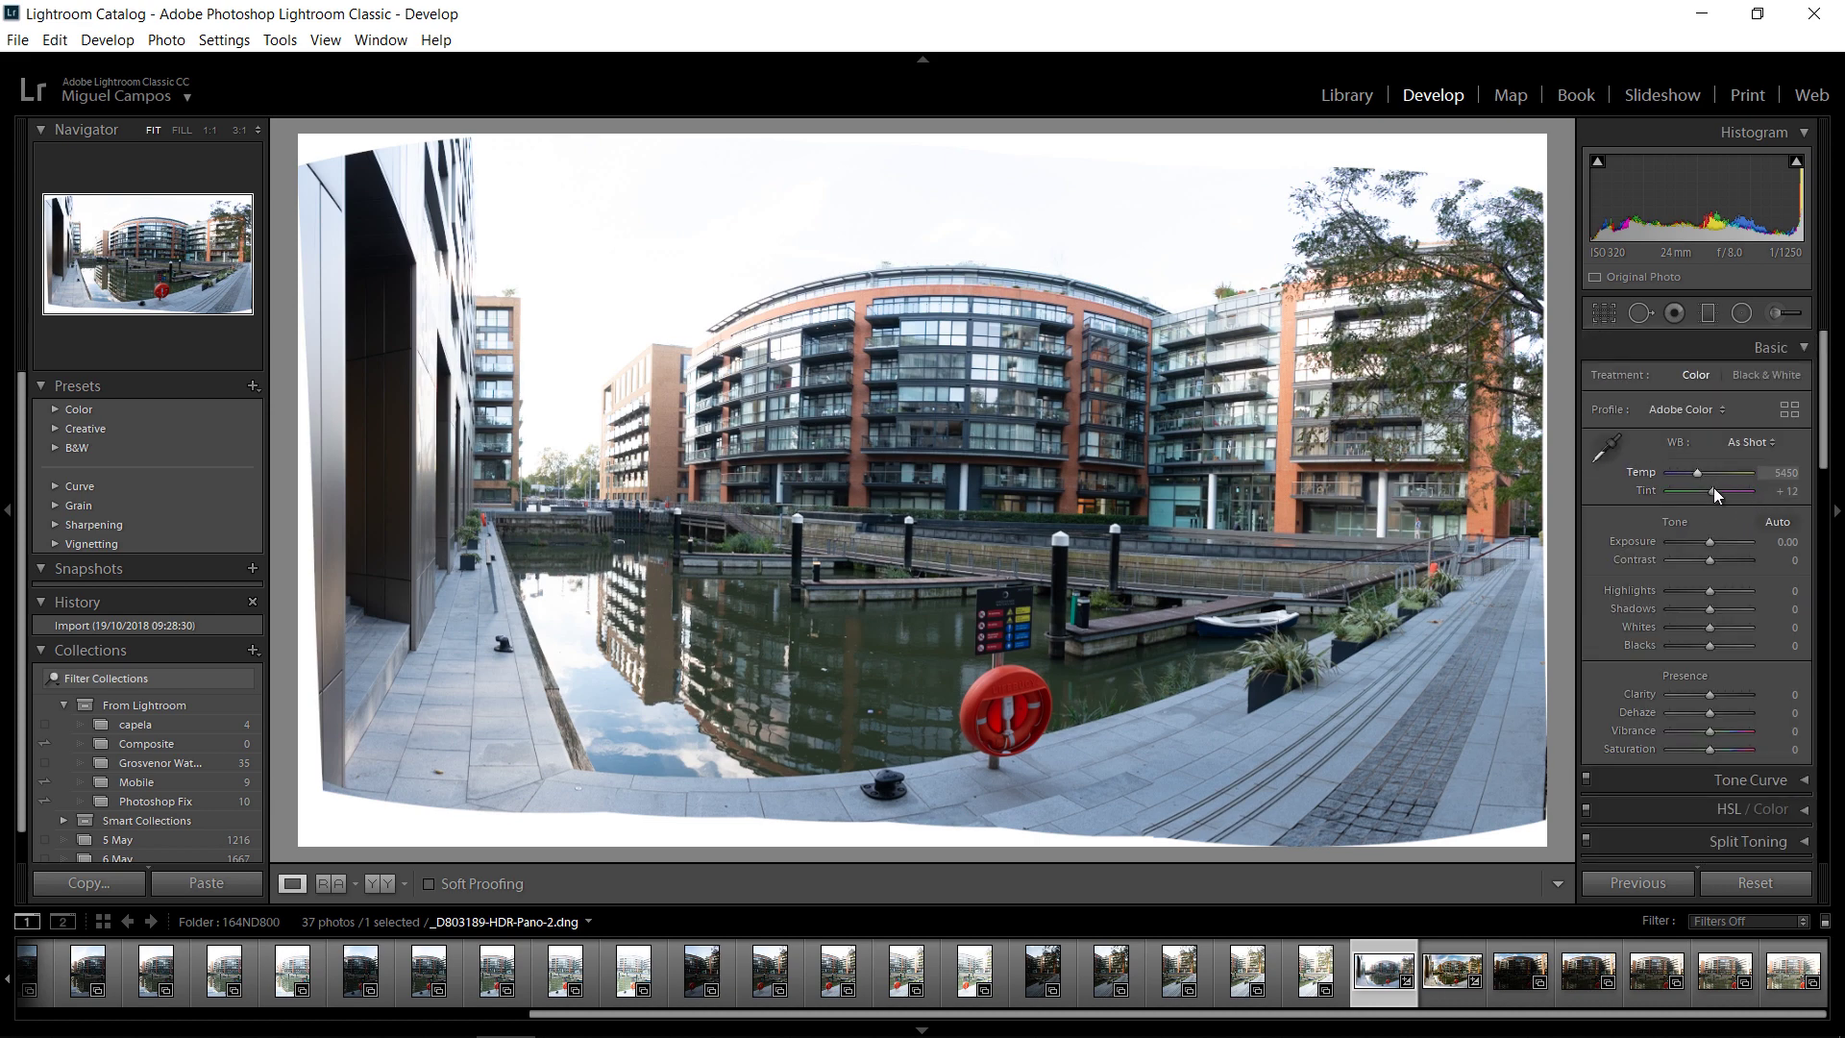
pyautogui.click(1753, 442)
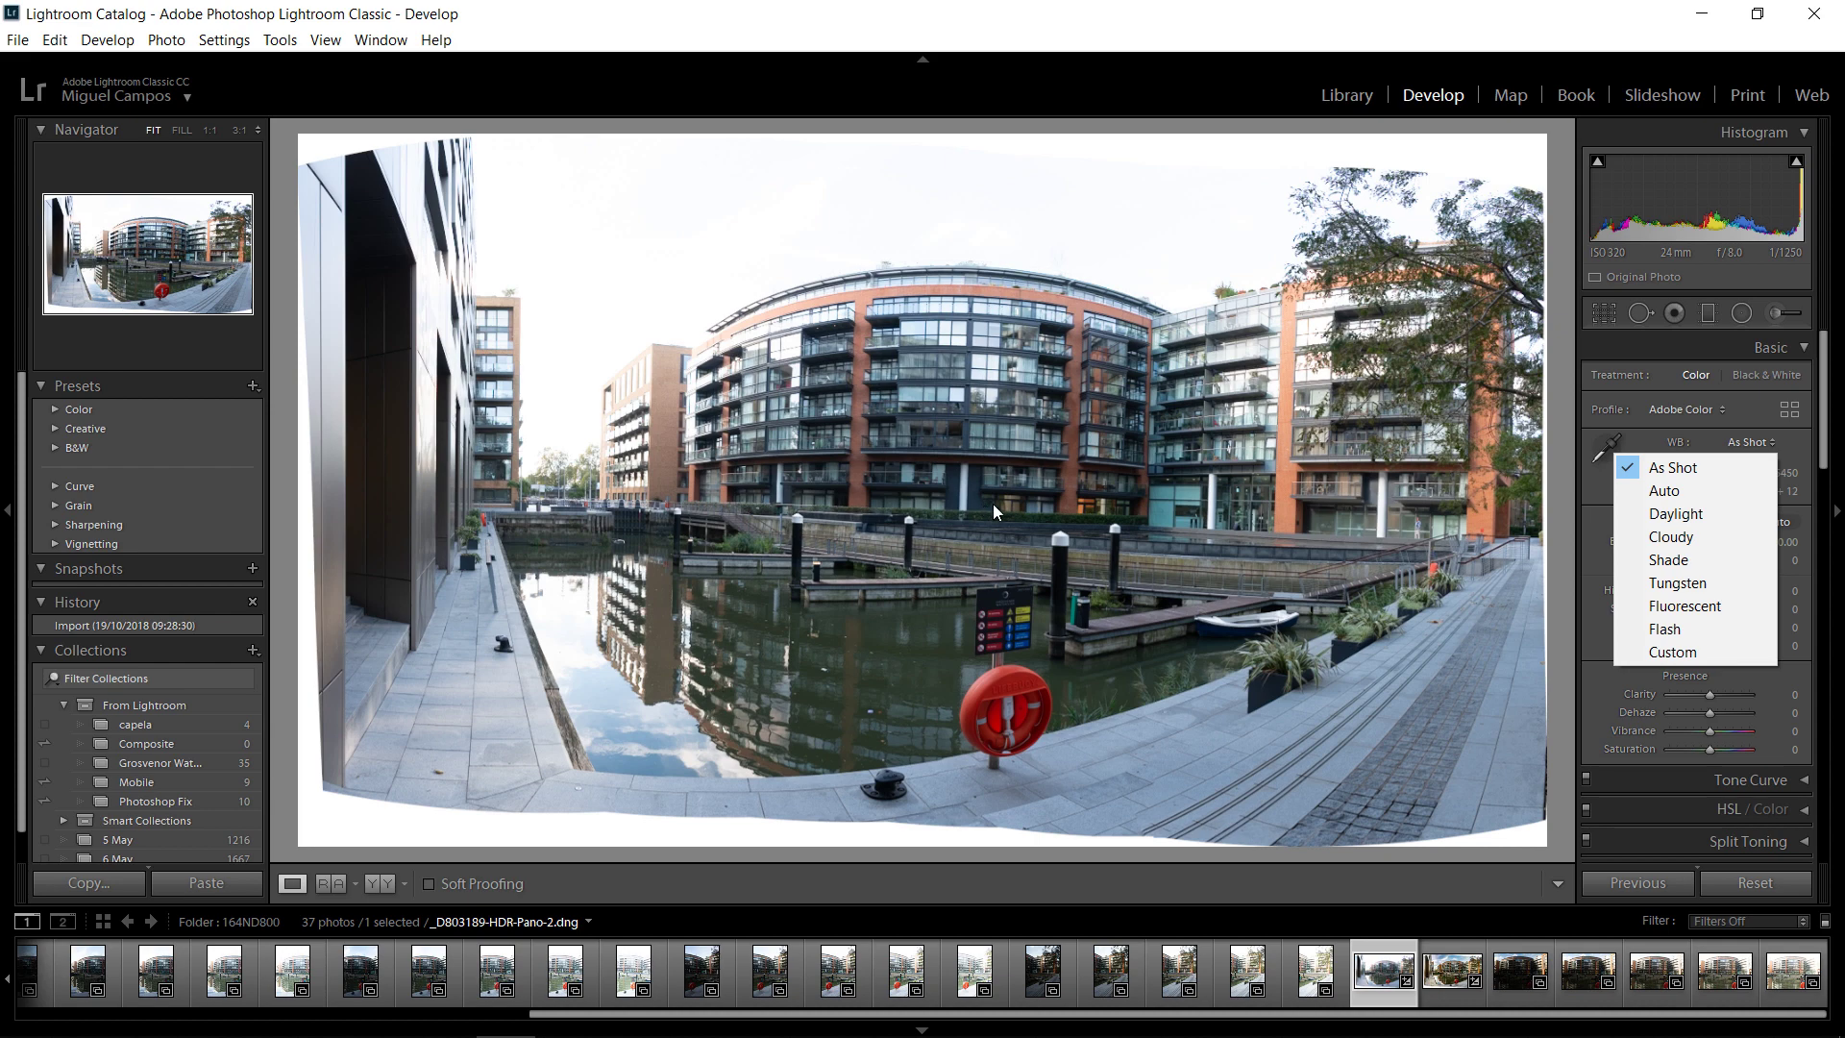
pyautogui.click(1676, 516)
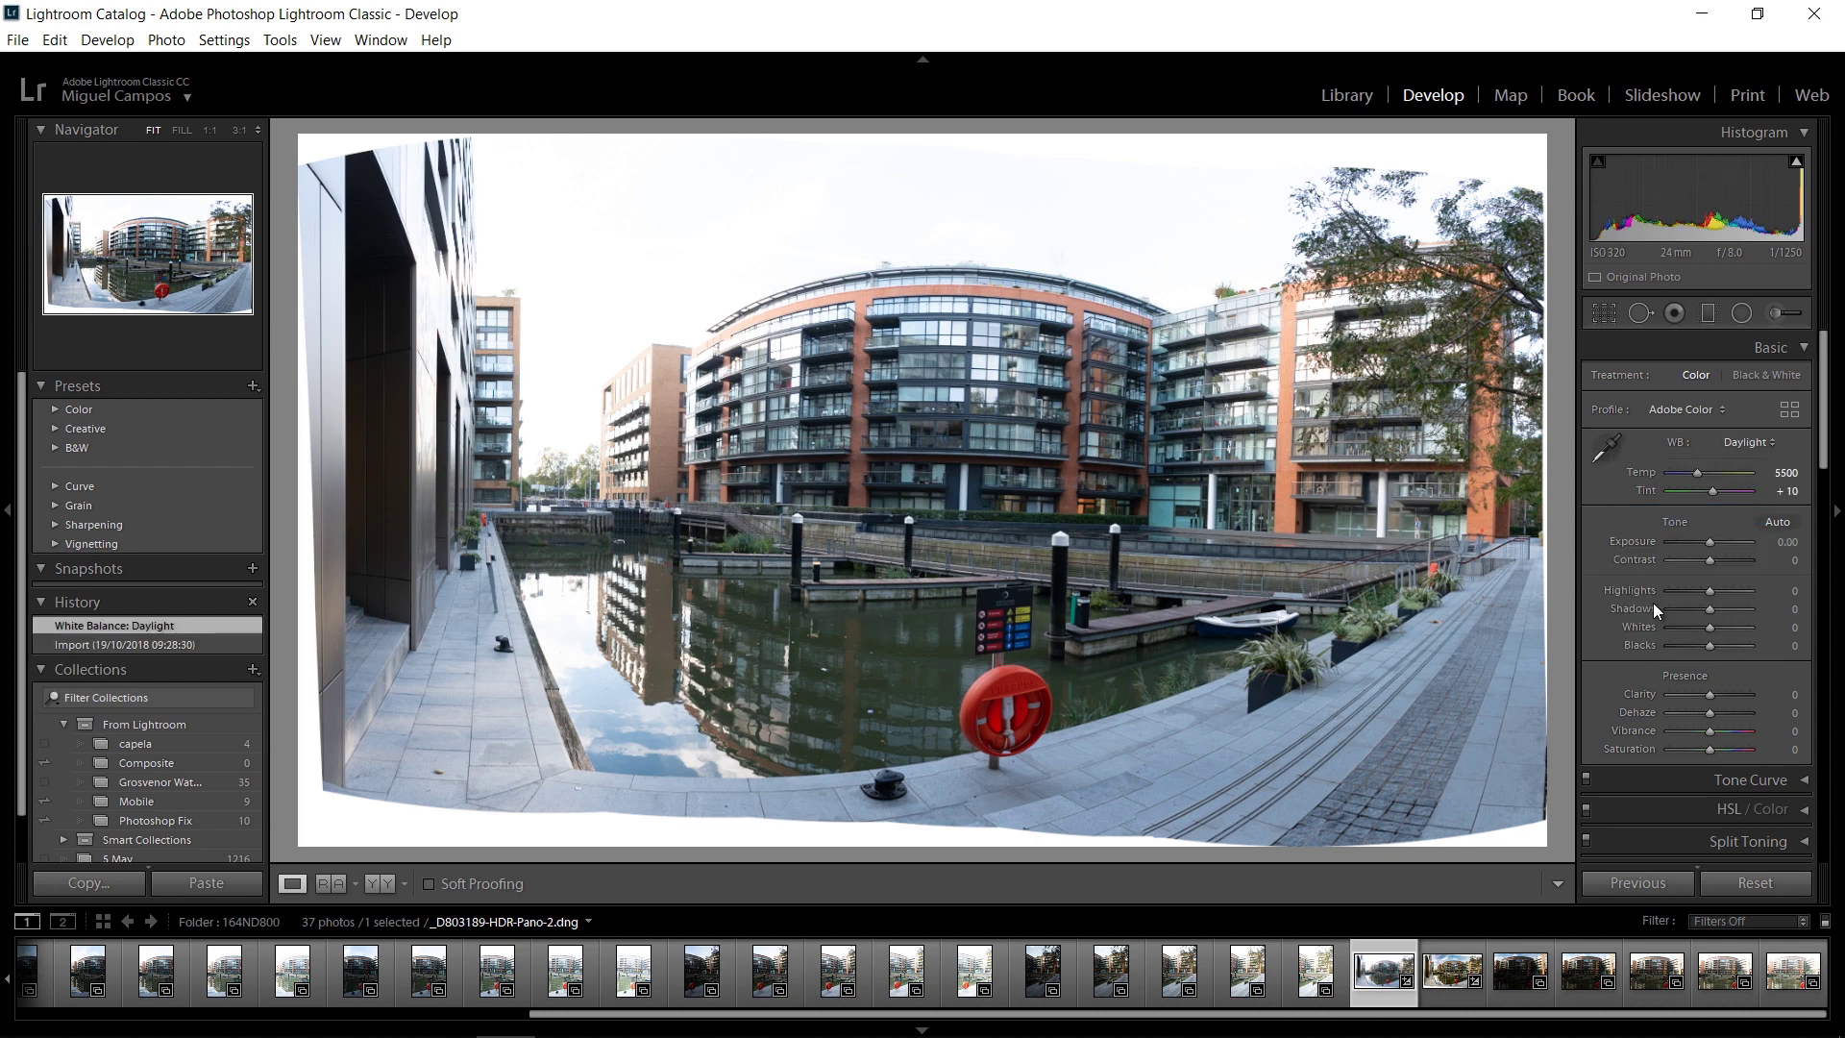
# Step: Adjust the panorama's tone with Highlights -100, Exposure -0.95 and Shadows +71, and set Clarity to +36
pyautogui.moveTo(1676, 590); pyautogui.dragTo(1626, 592)
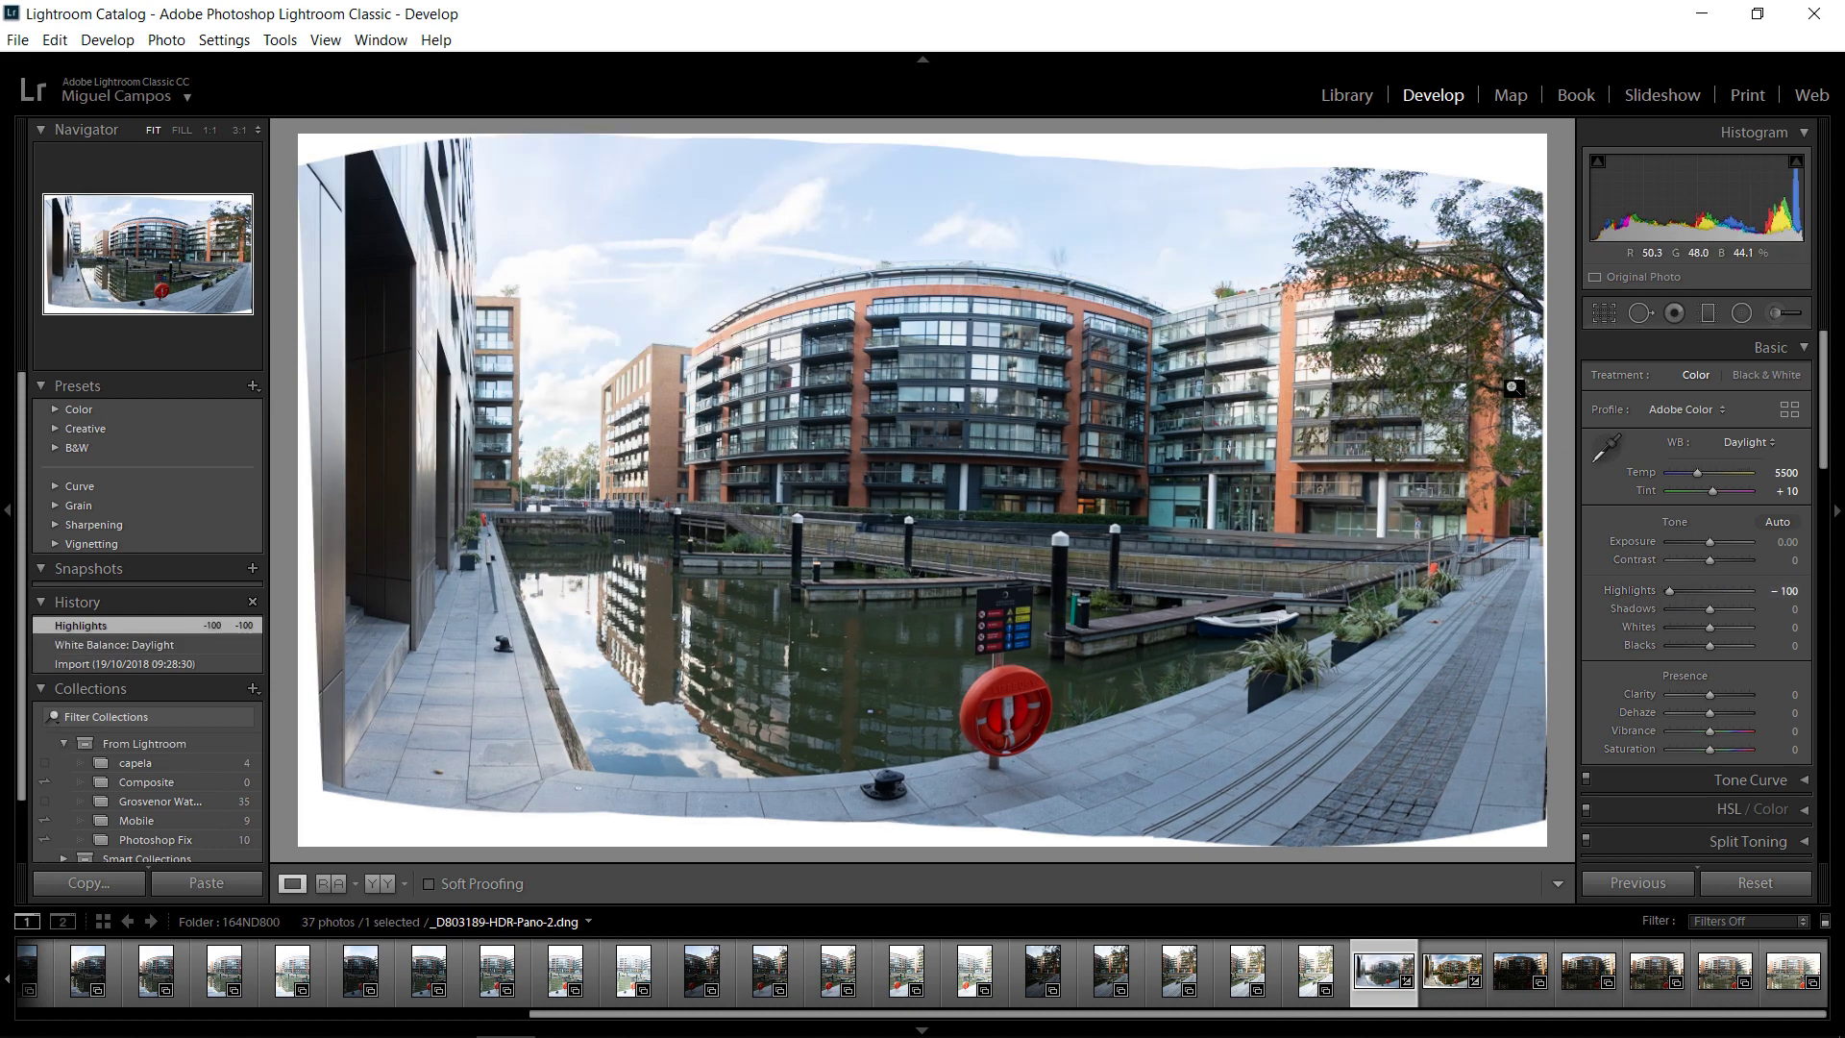
pyautogui.moveTo(1708, 542); pyautogui.dragTo(1705, 540)
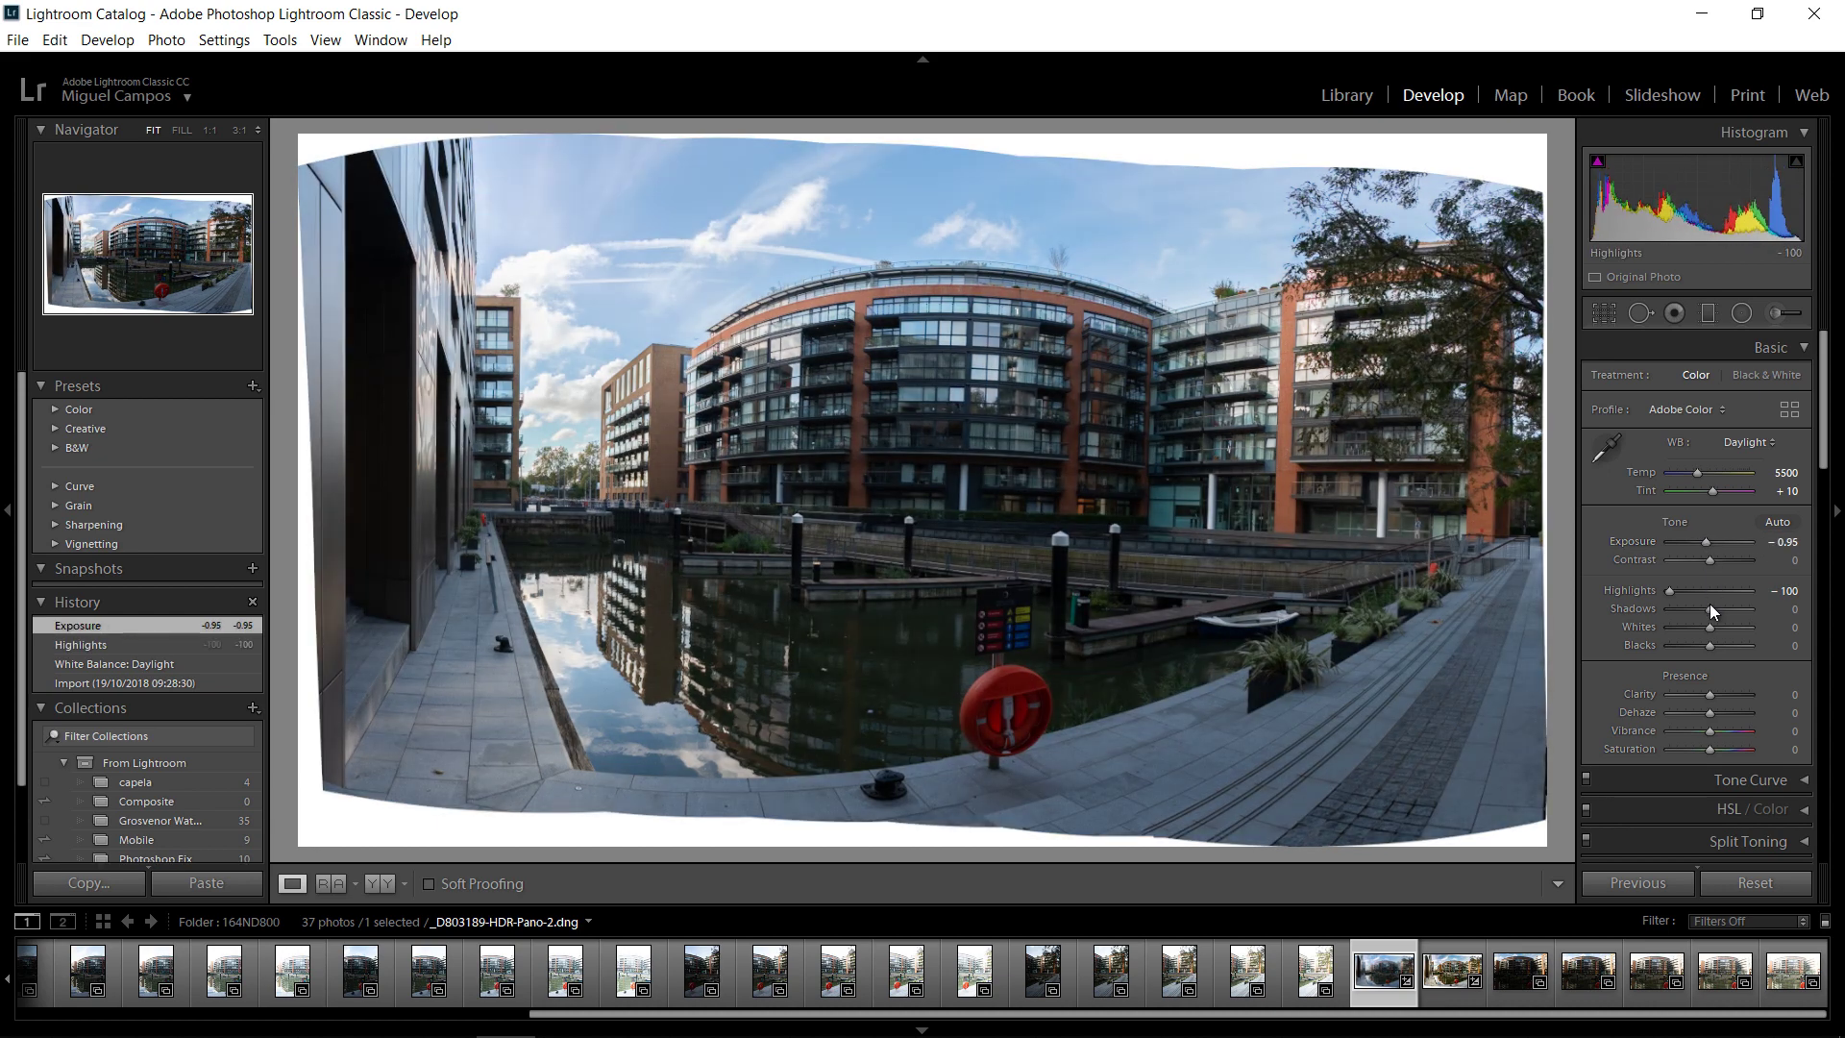
pyautogui.moveTo(1712, 607); pyautogui.dragTo(1741, 605)
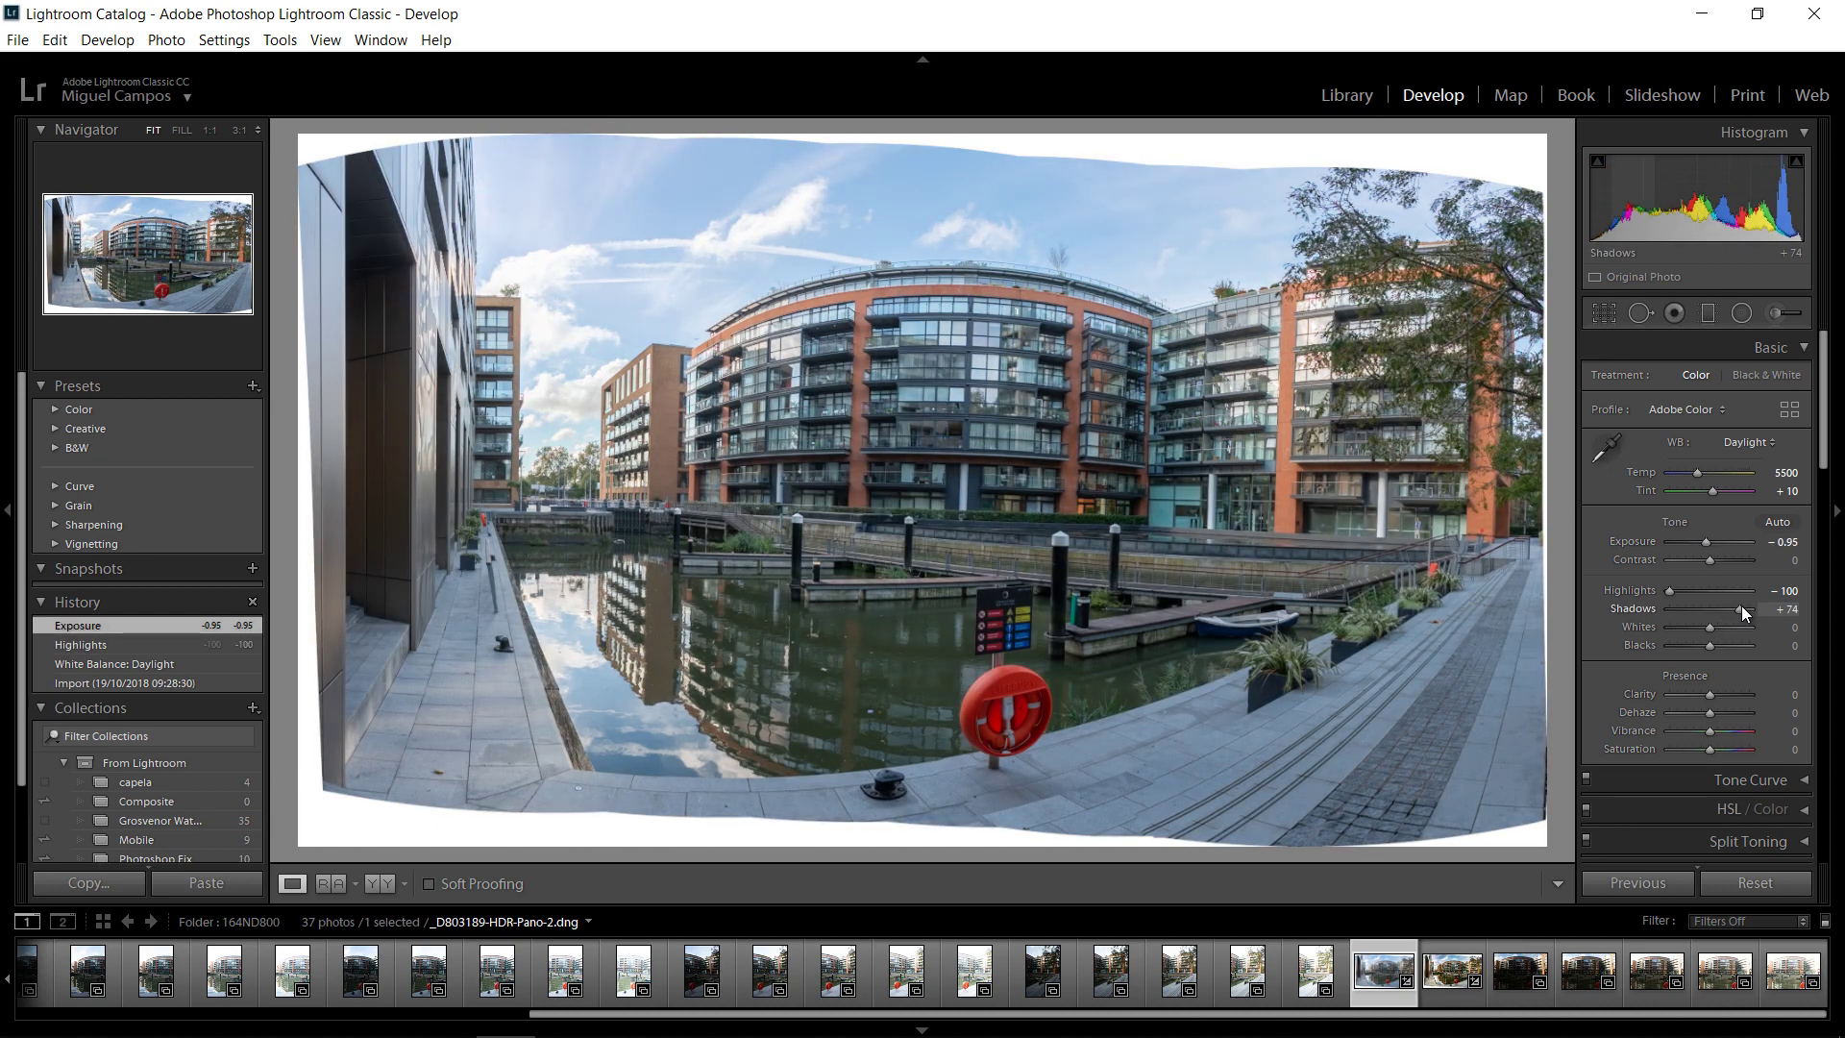
pyautogui.moveTo(1702, 701); pyautogui.dragTo(1721, 696)
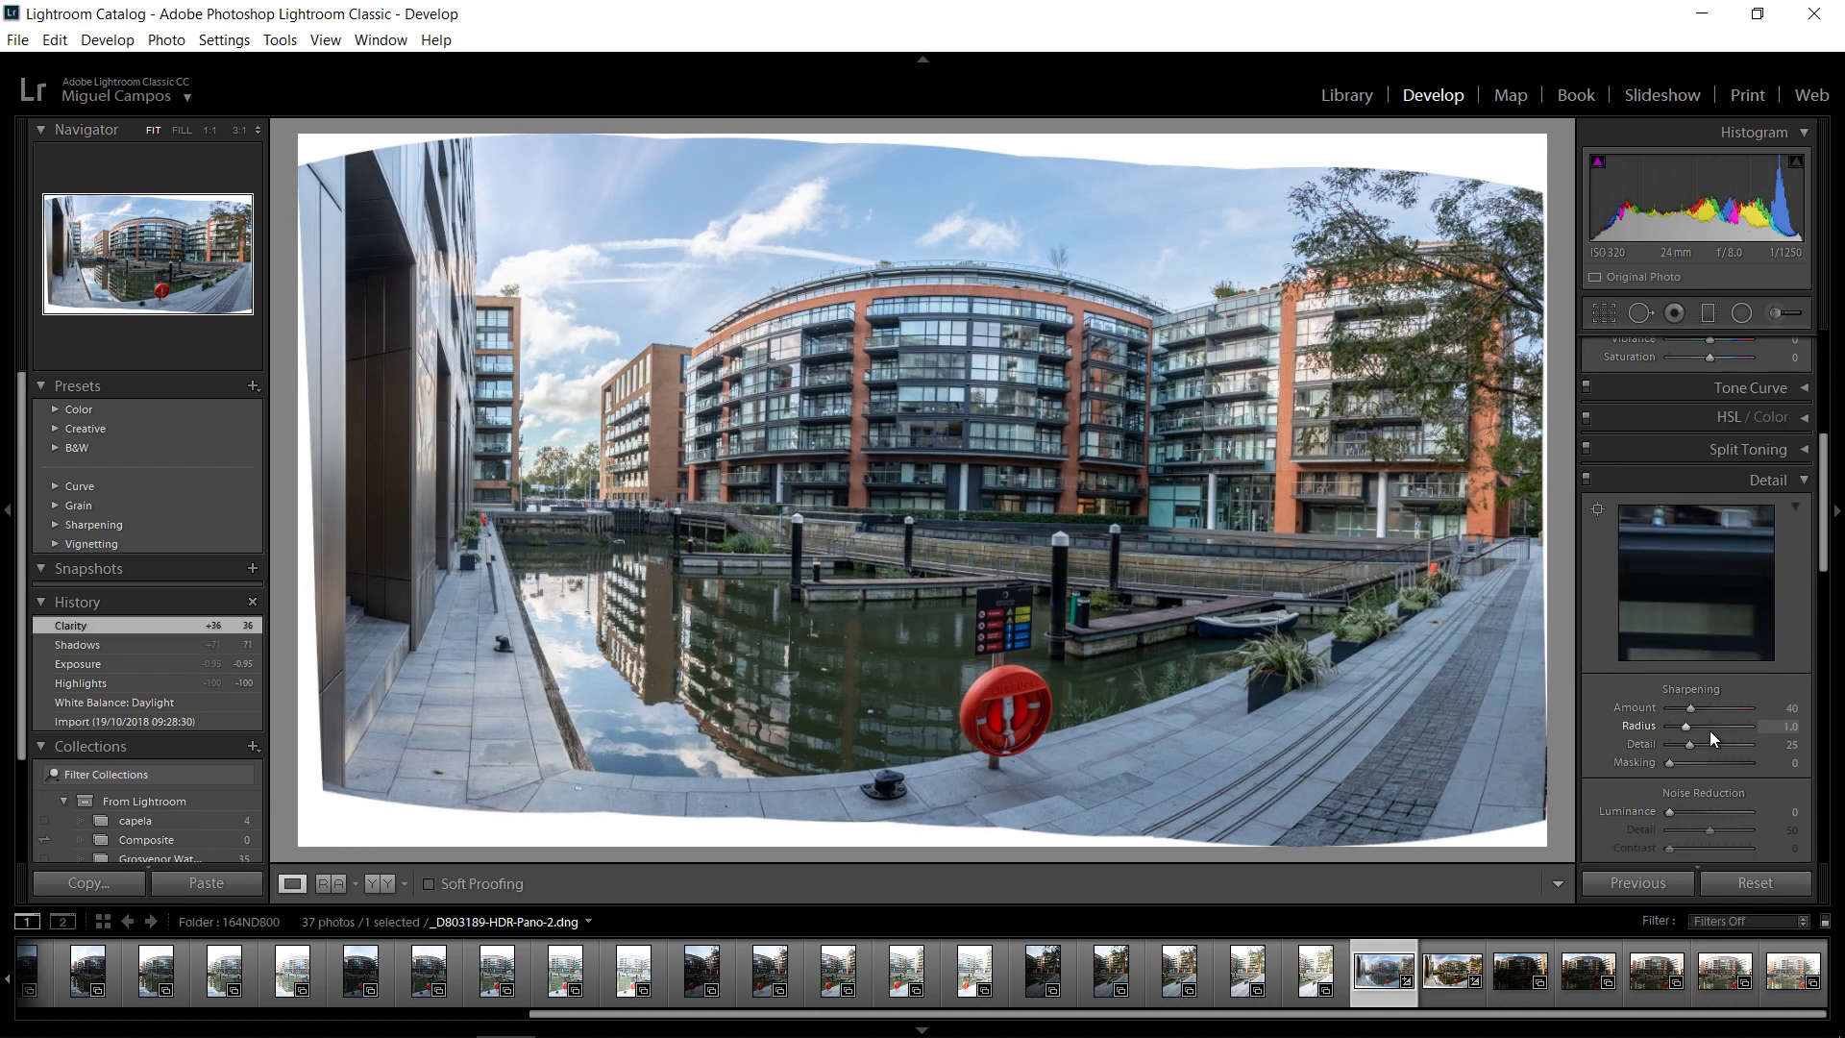
# Step: Enable chromatic aberration removal and lens profile corrections for the panorama, and apply the Auto Upright perspective correction
pyautogui.scroll(-5, 1709, 730)
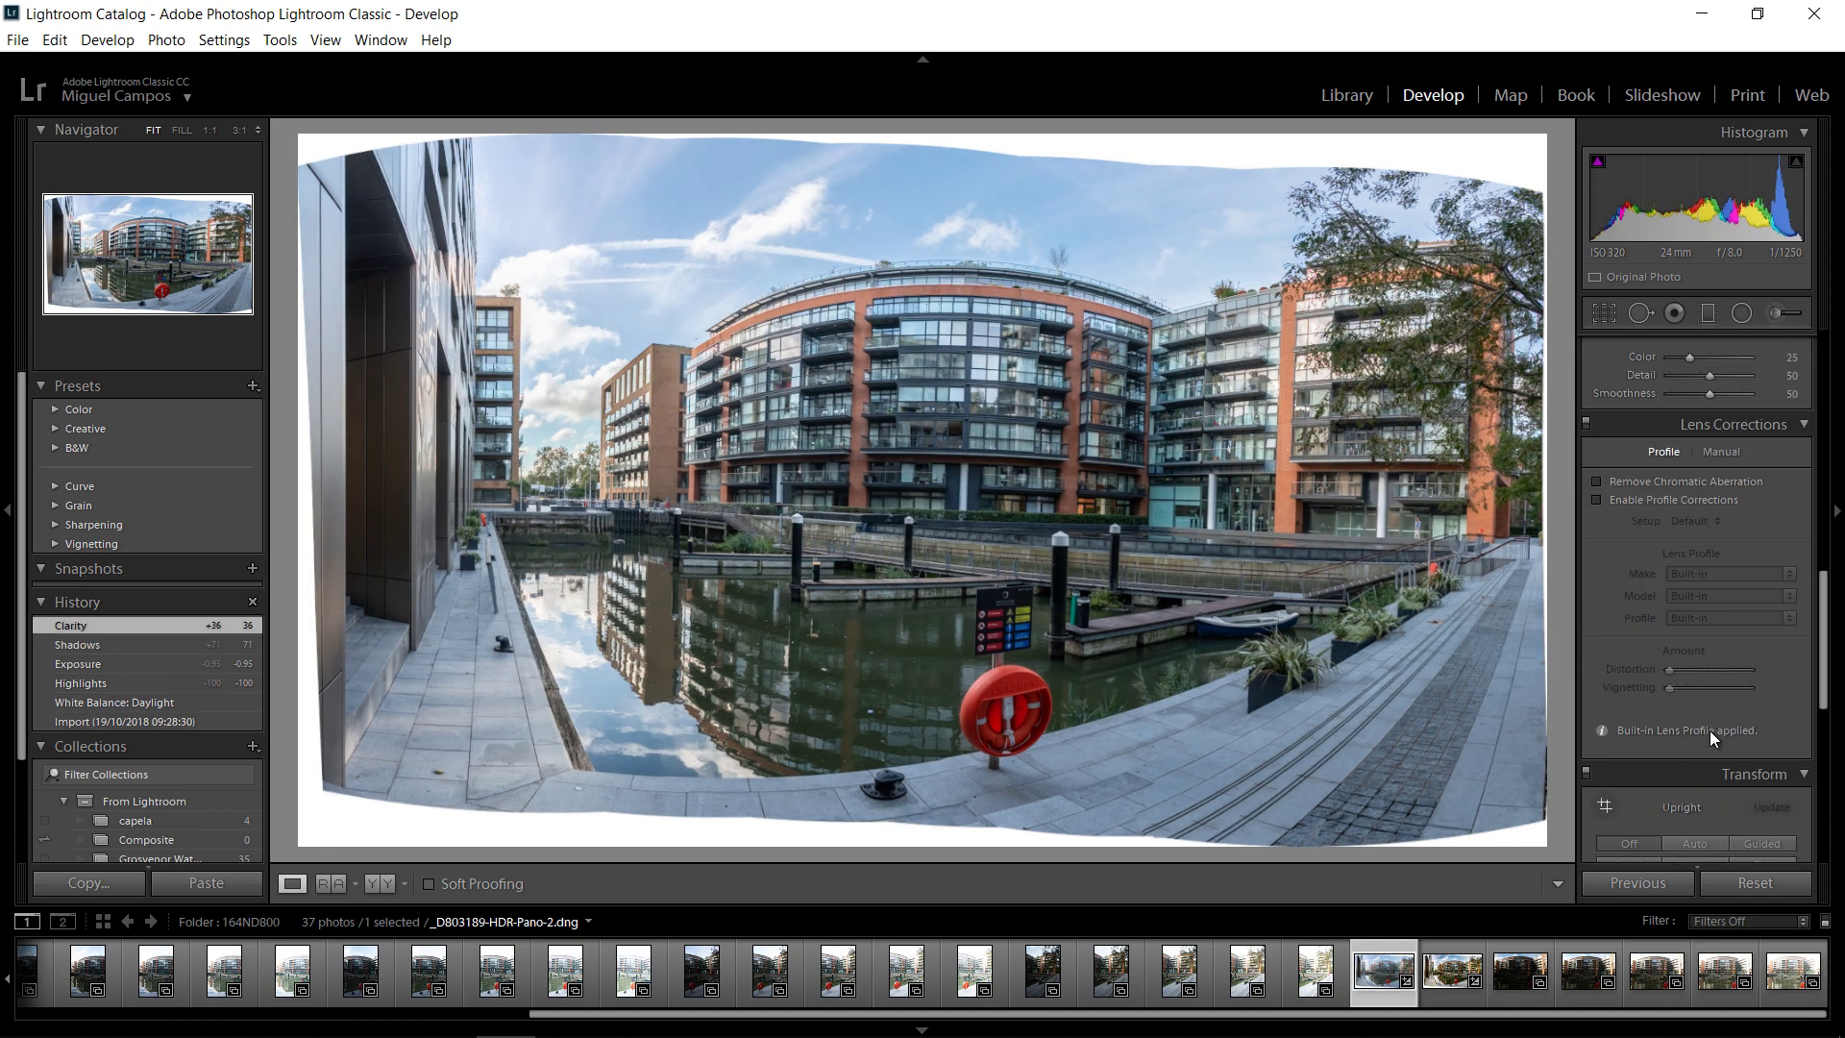
pyautogui.click(1598, 481)
pyautogui.click(1599, 500)
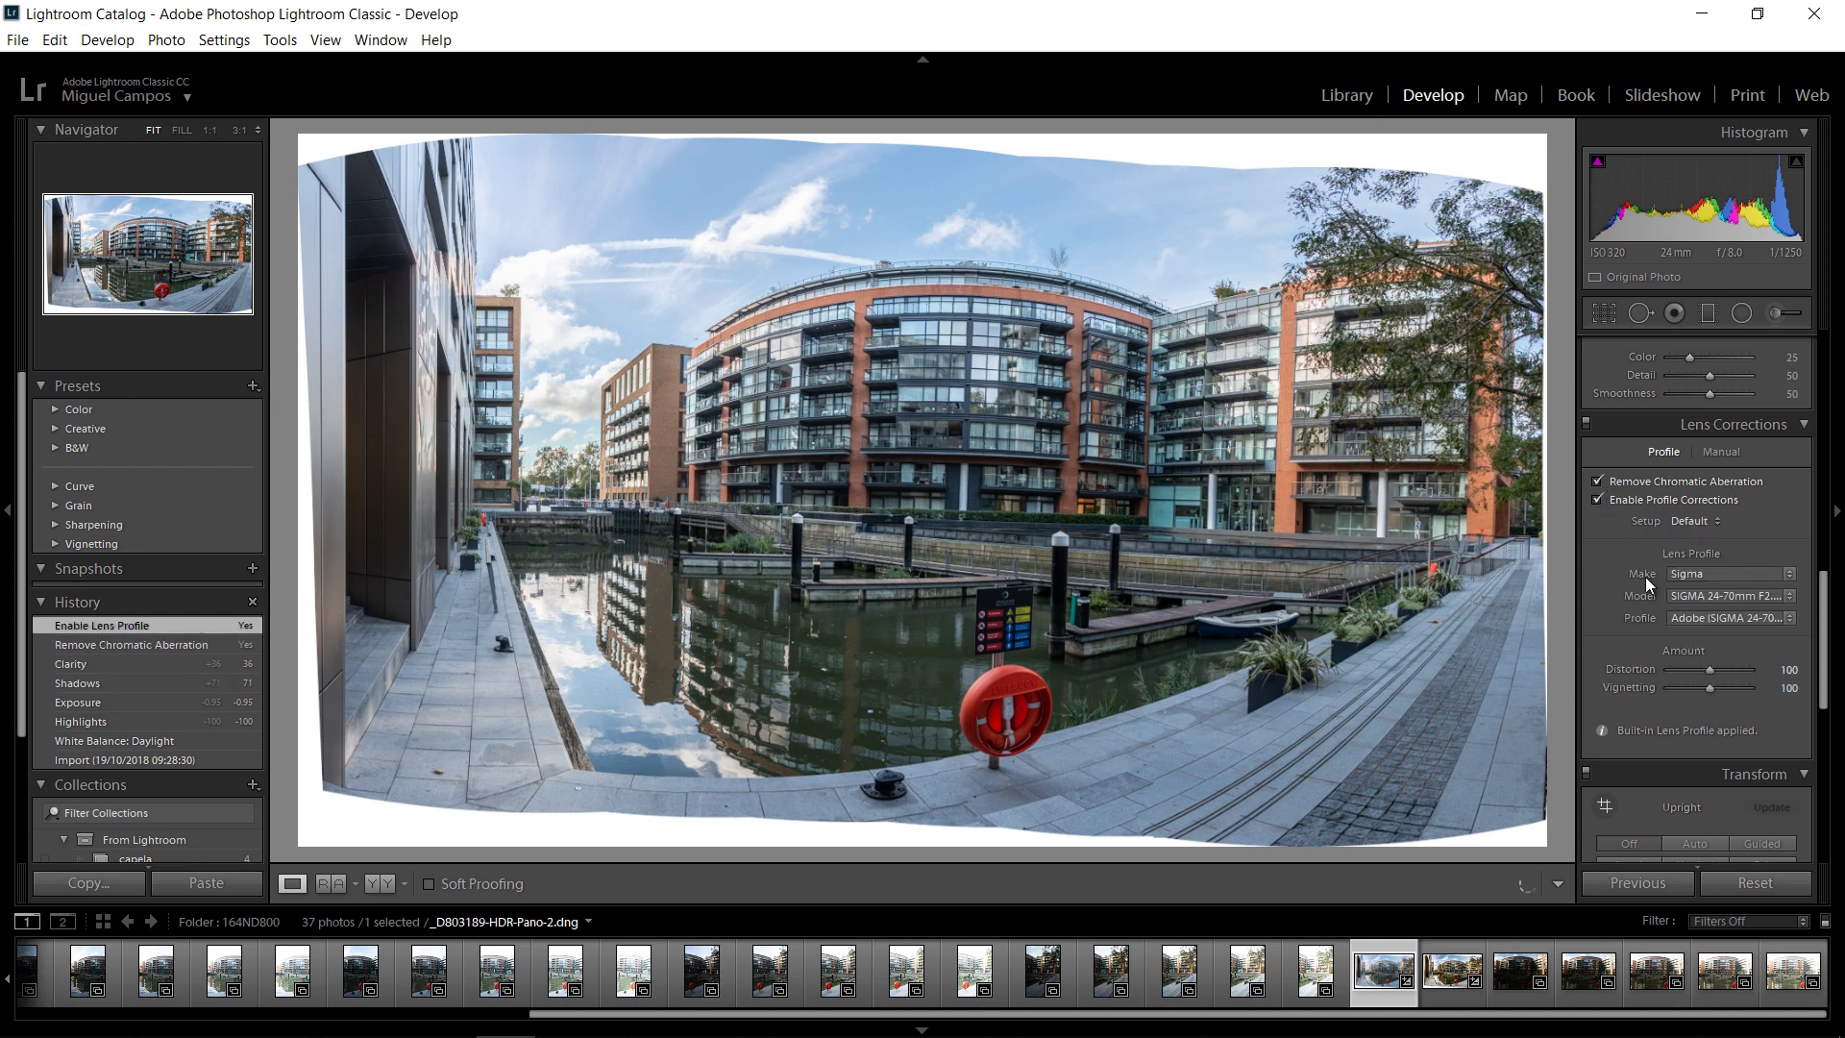
pyautogui.scroll(-3, 1664, 636)
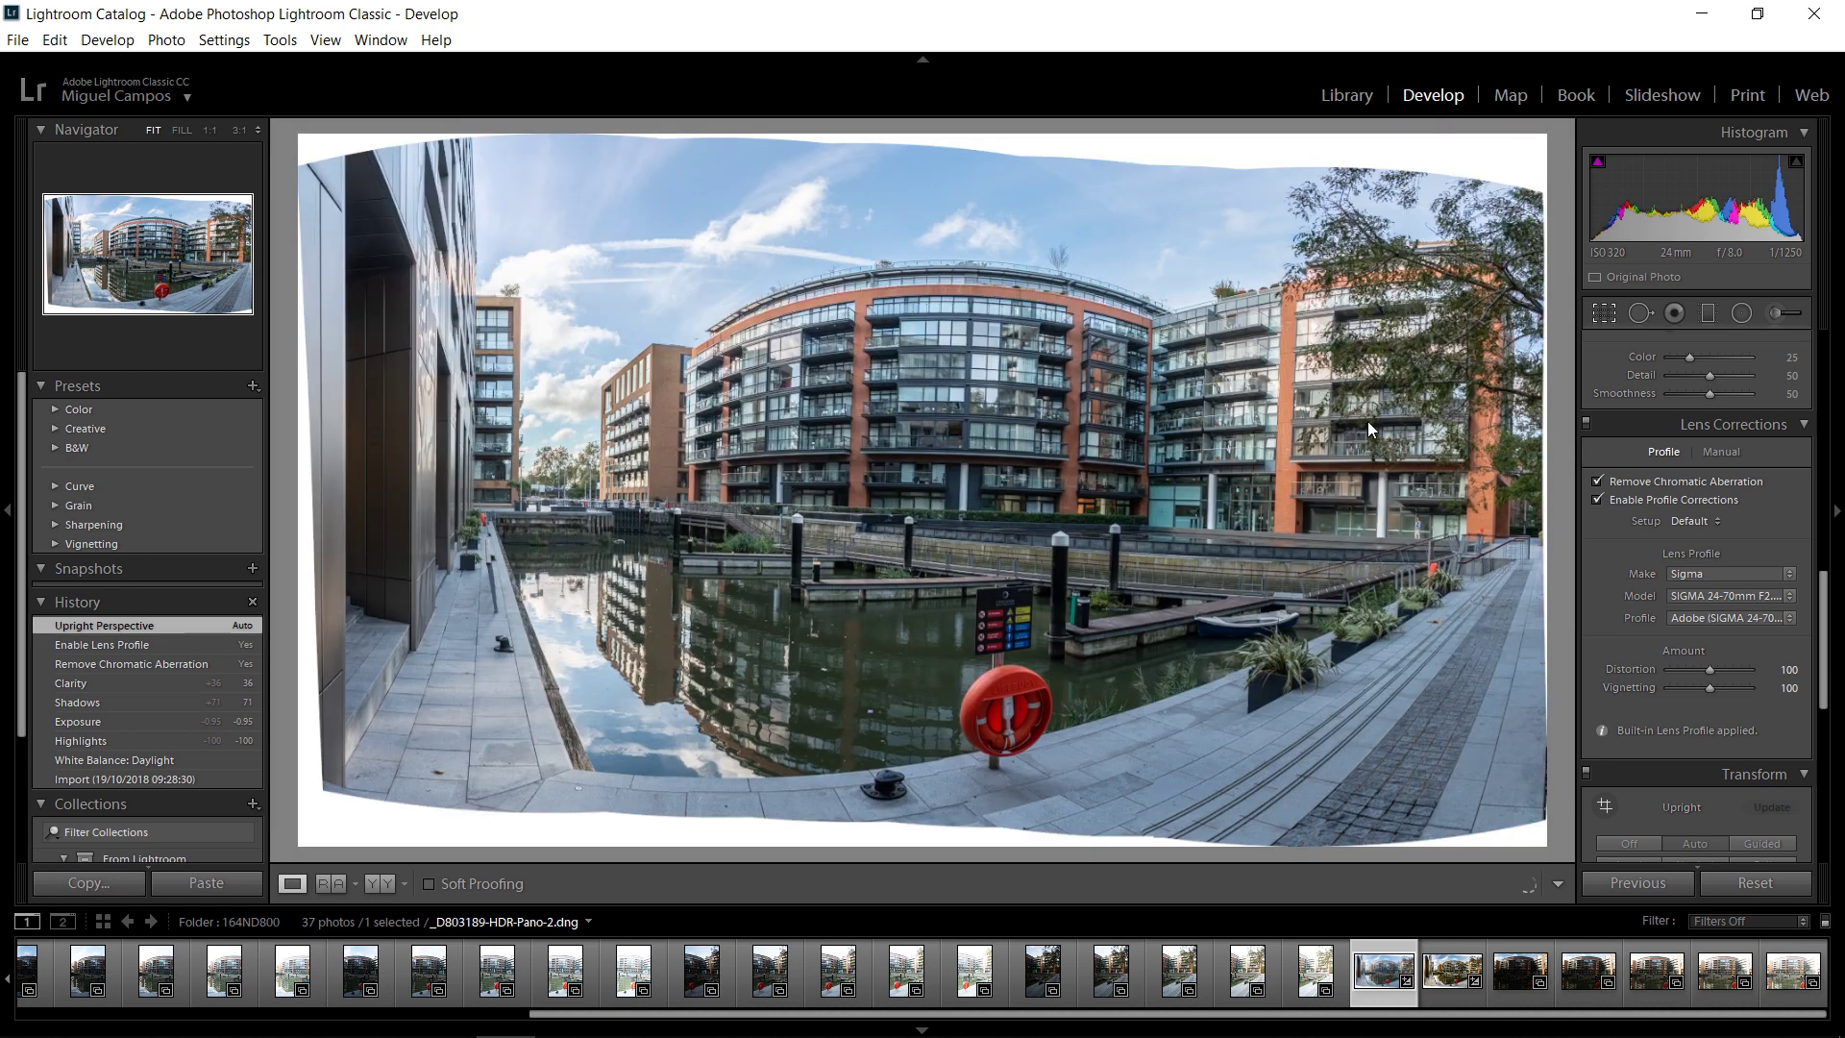
# Step: Crop the panorama slightly inward on all sides to cut off the white curved borders, and apply the crop
pyautogui.click(1603, 313)
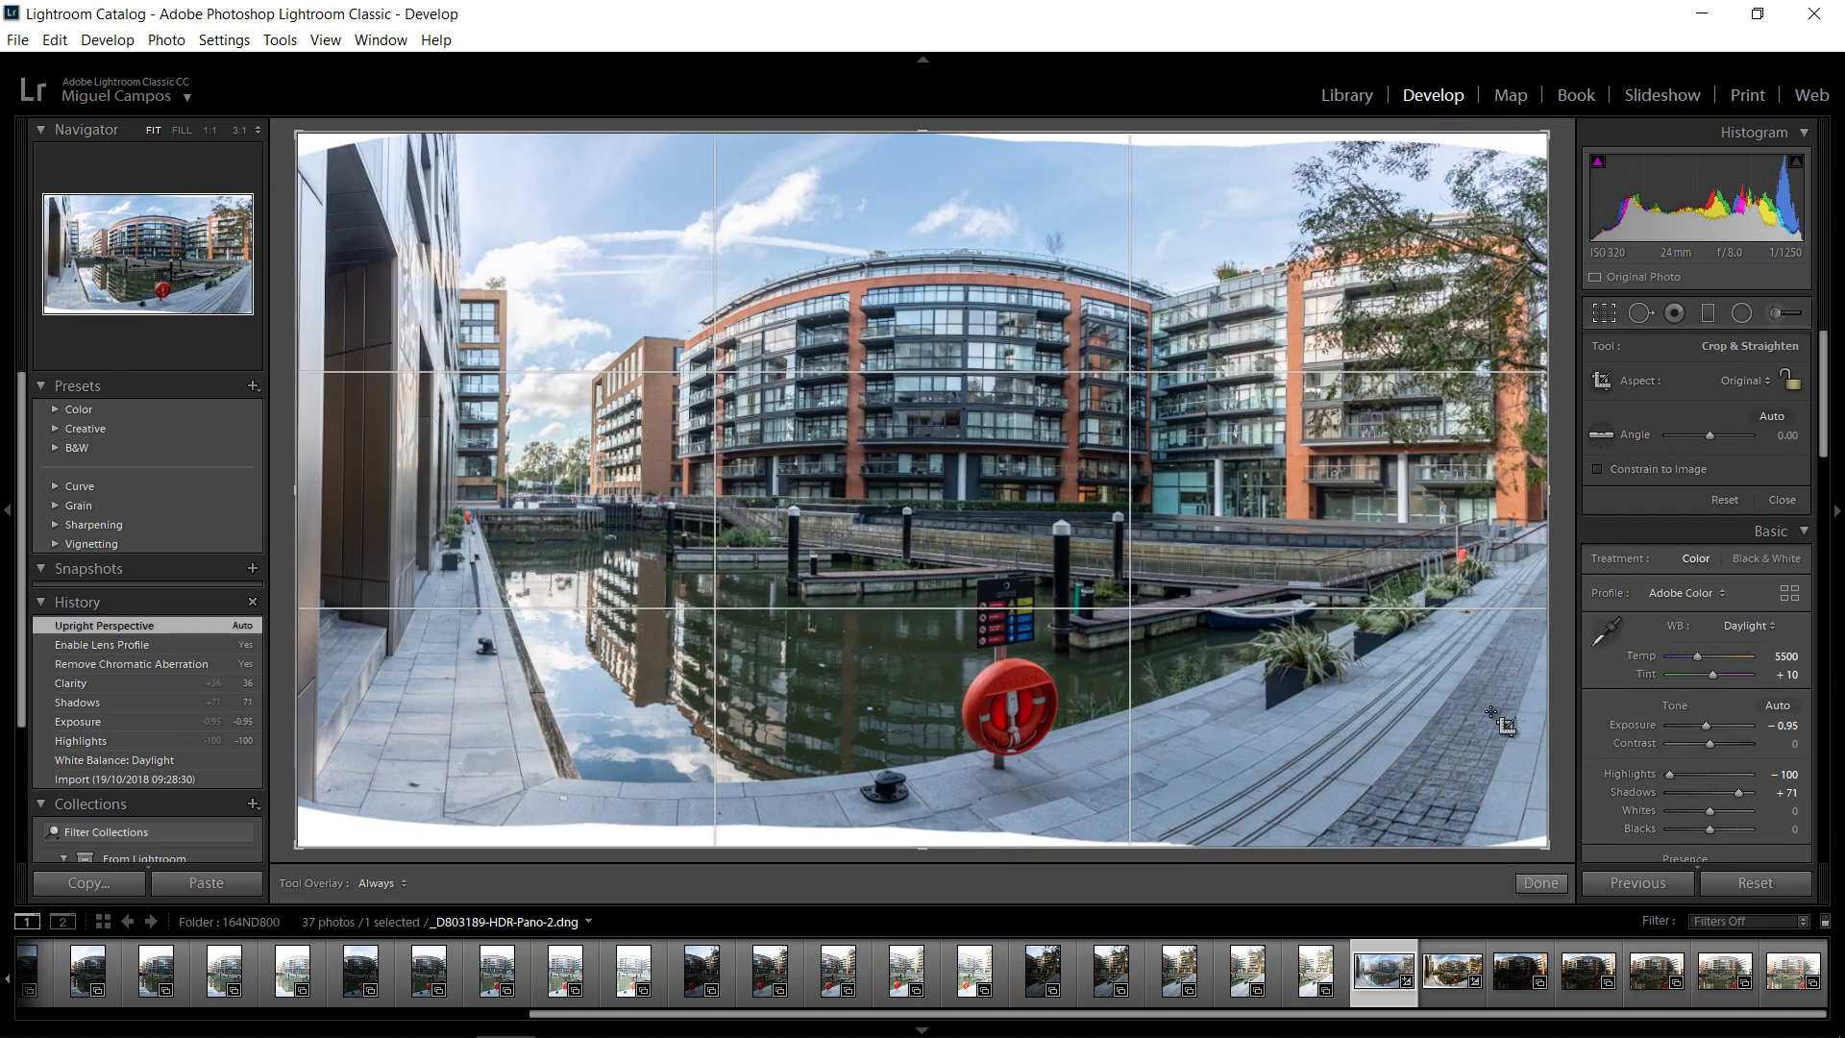
pyautogui.moveTo(1544, 846); pyautogui.dragTo(1542, 831)
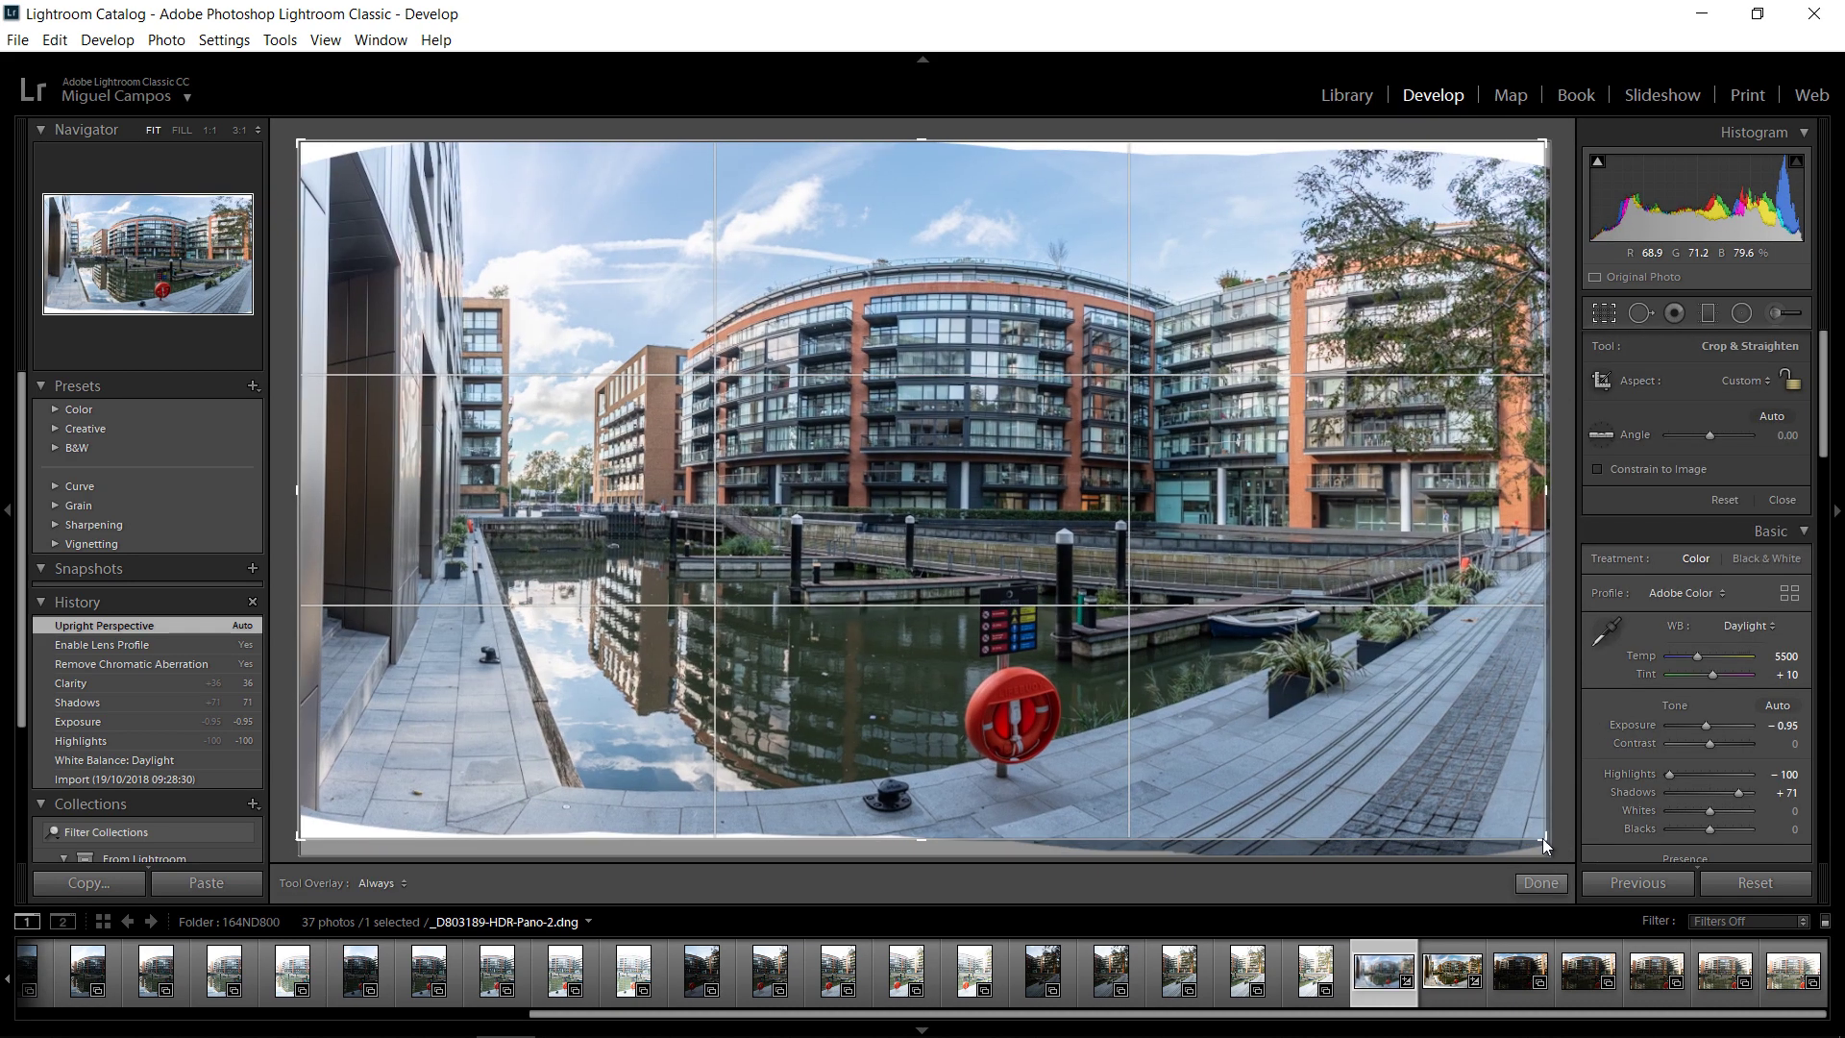
pyautogui.moveTo(301, 143); pyautogui.dragTo(325, 151)
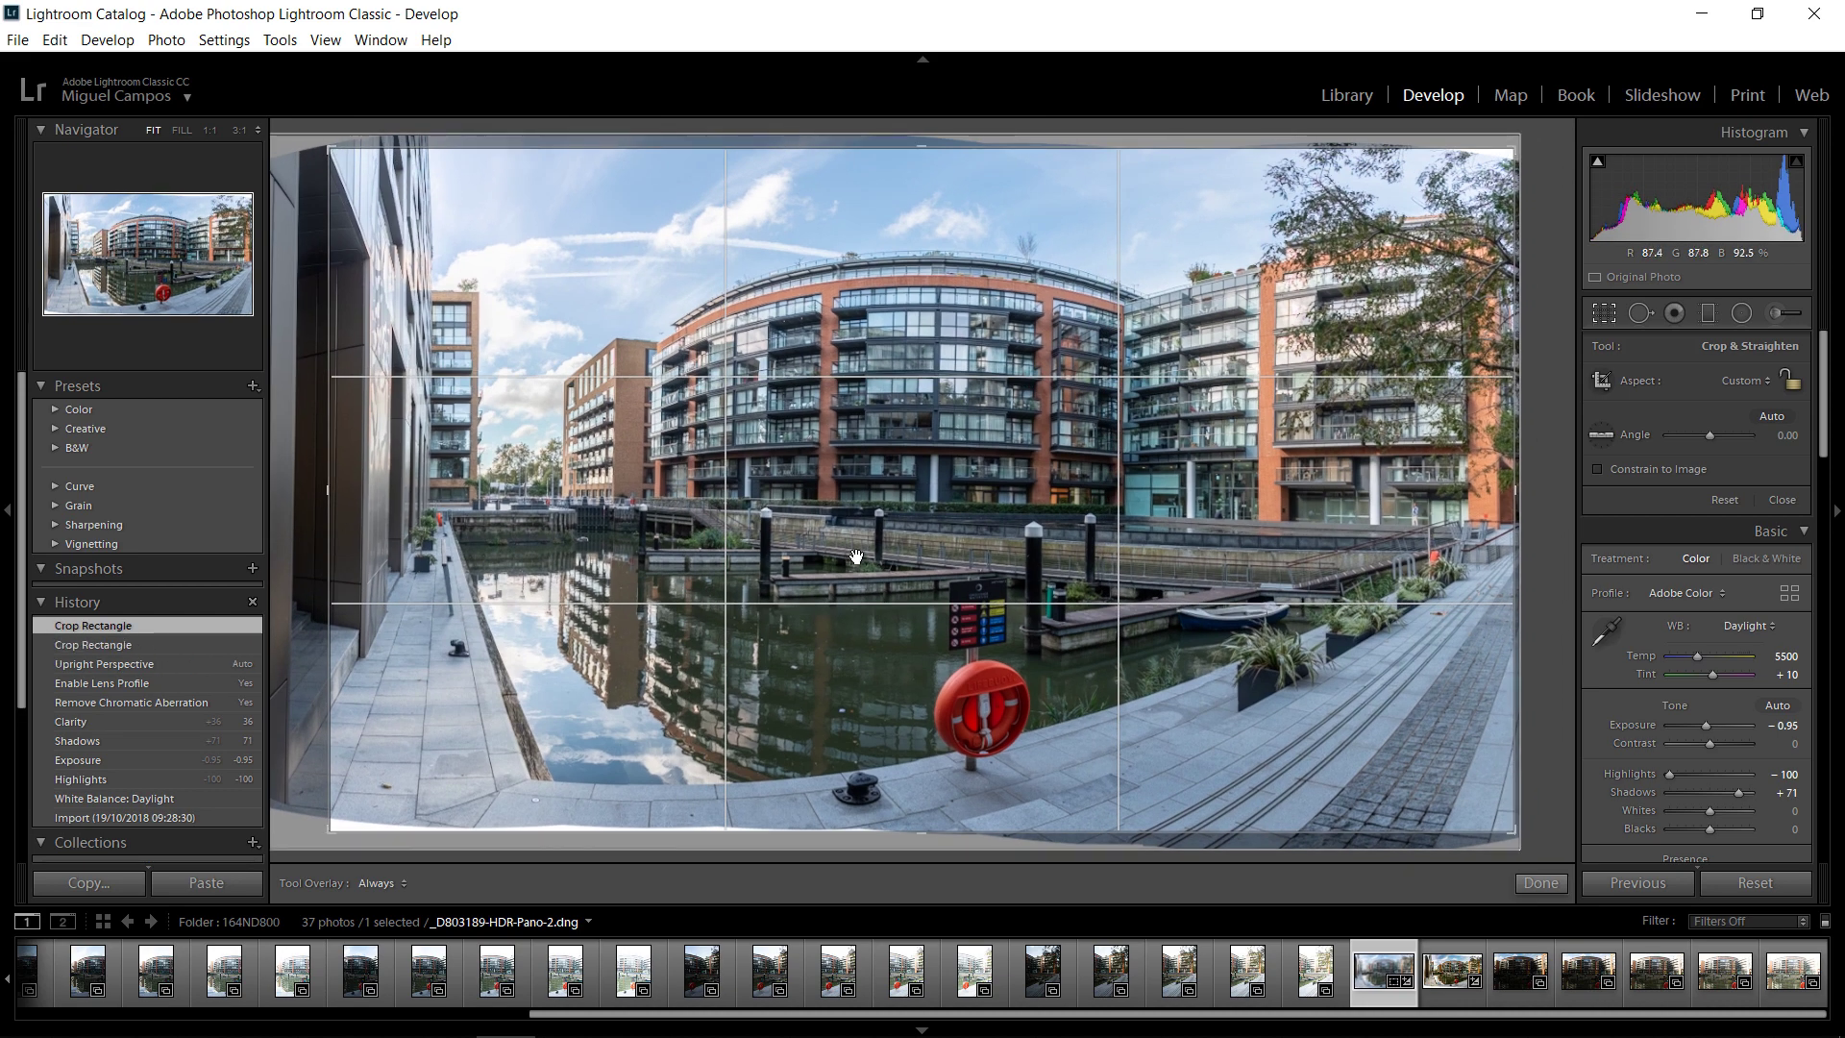
pyautogui.moveTo(913, 753); pyautogui.dragTo(923, 827)
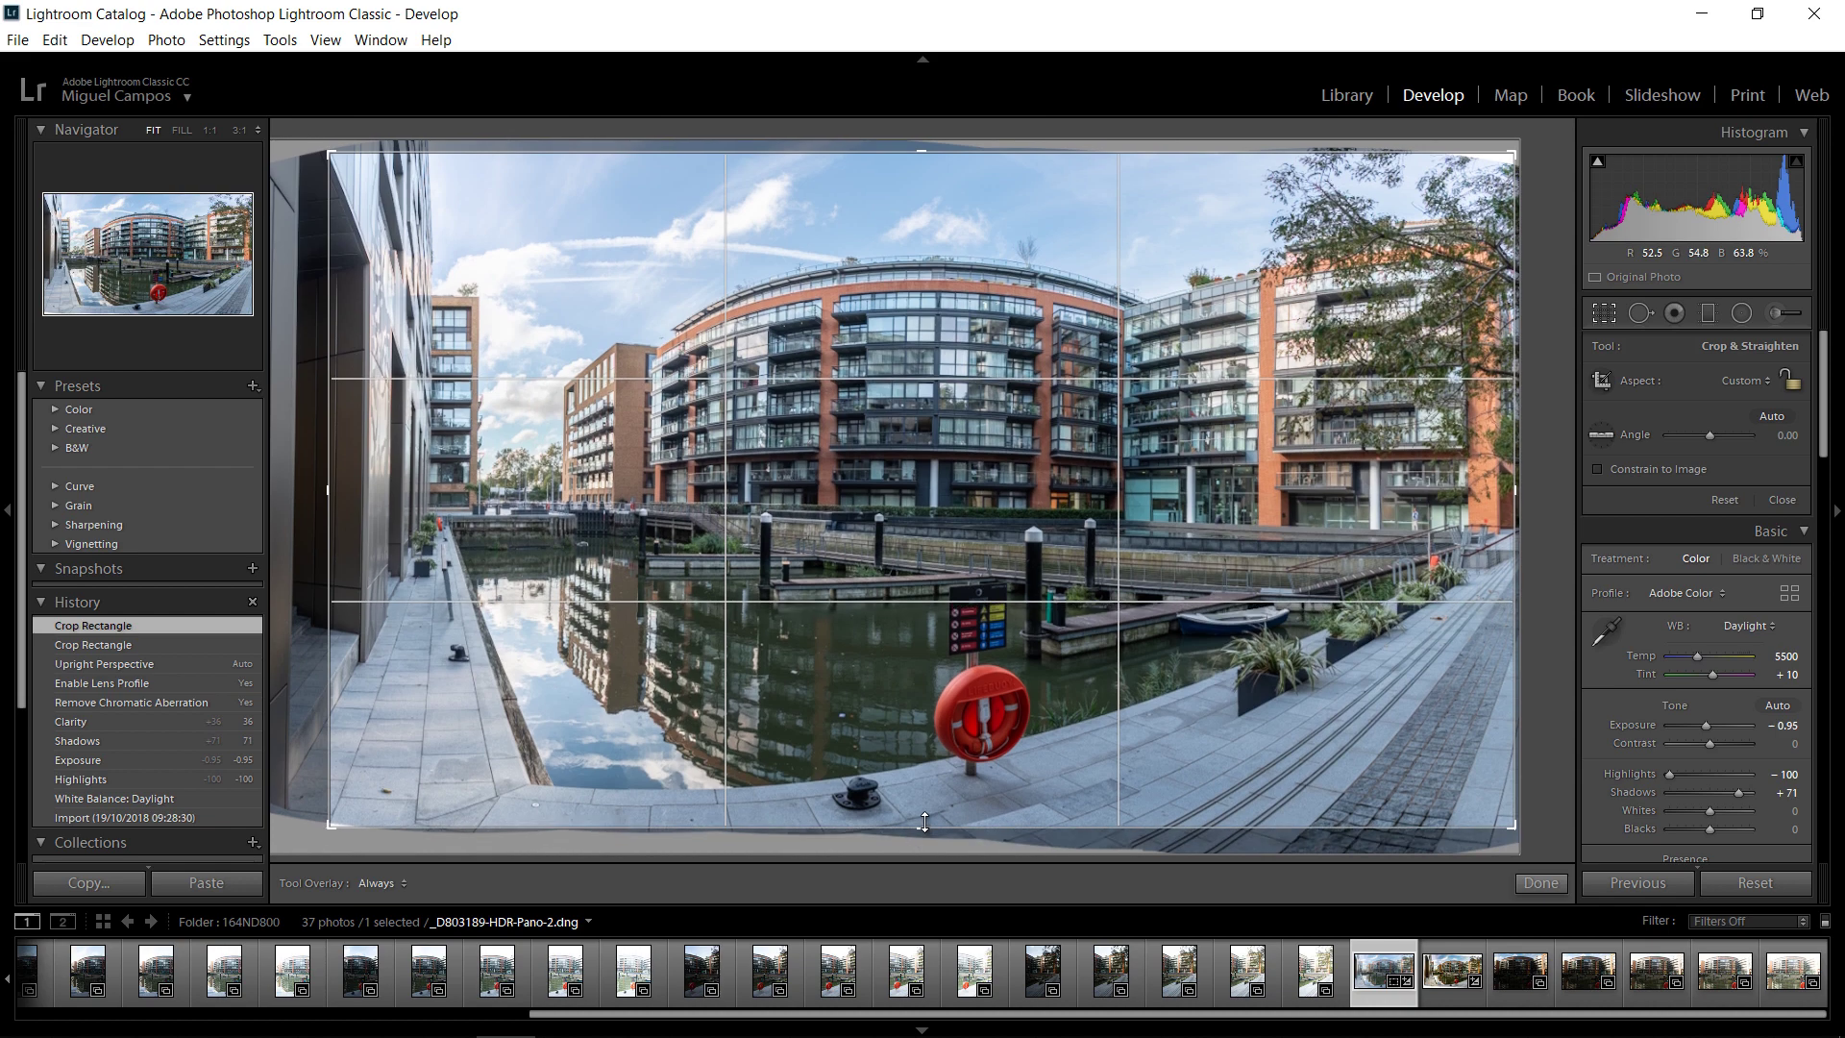
pyautogui.click(1541, 882)
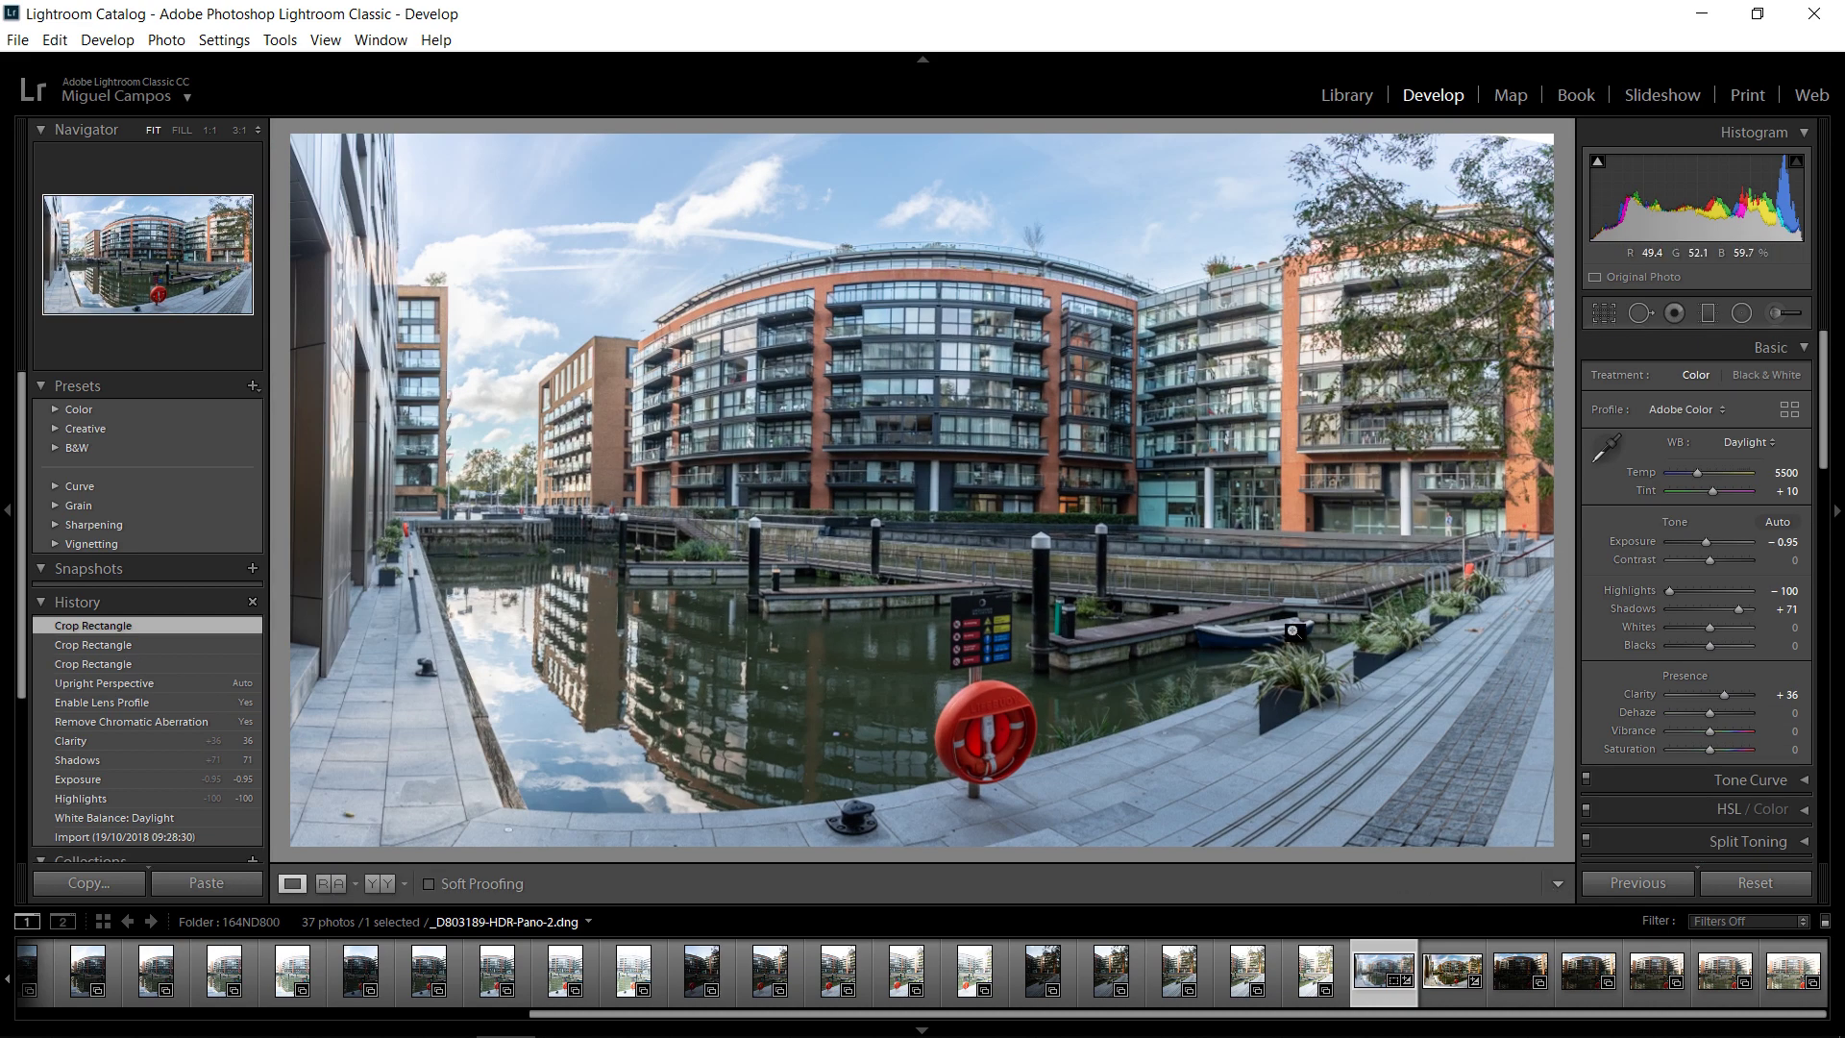